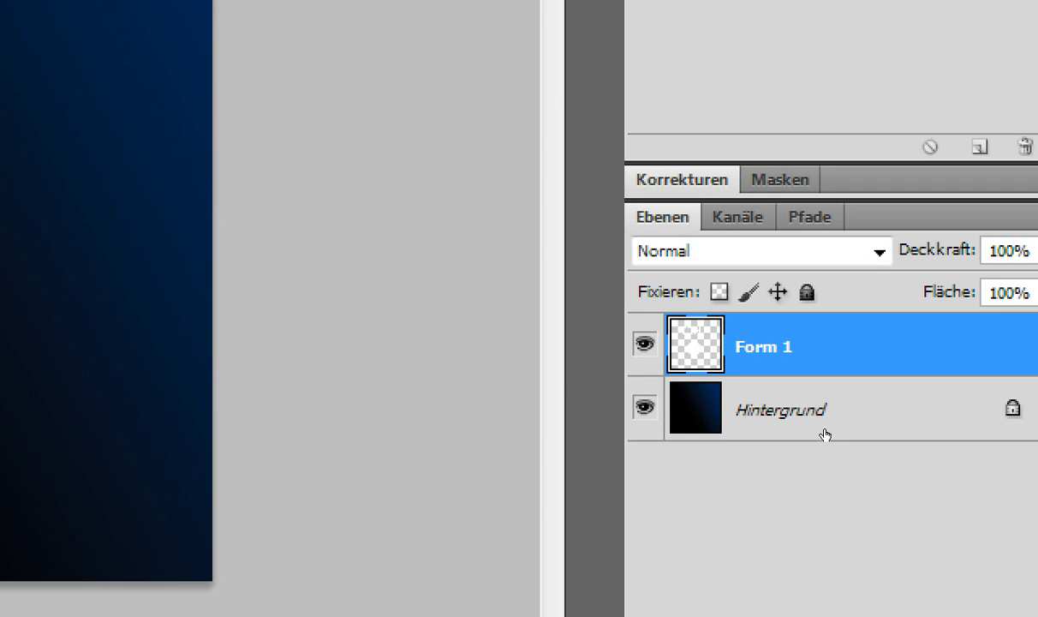
Toggle Form 1's visibility off and on, then return from the colour panel to the Styles panel
{"action": "key", "text": "ctrl+comma"}
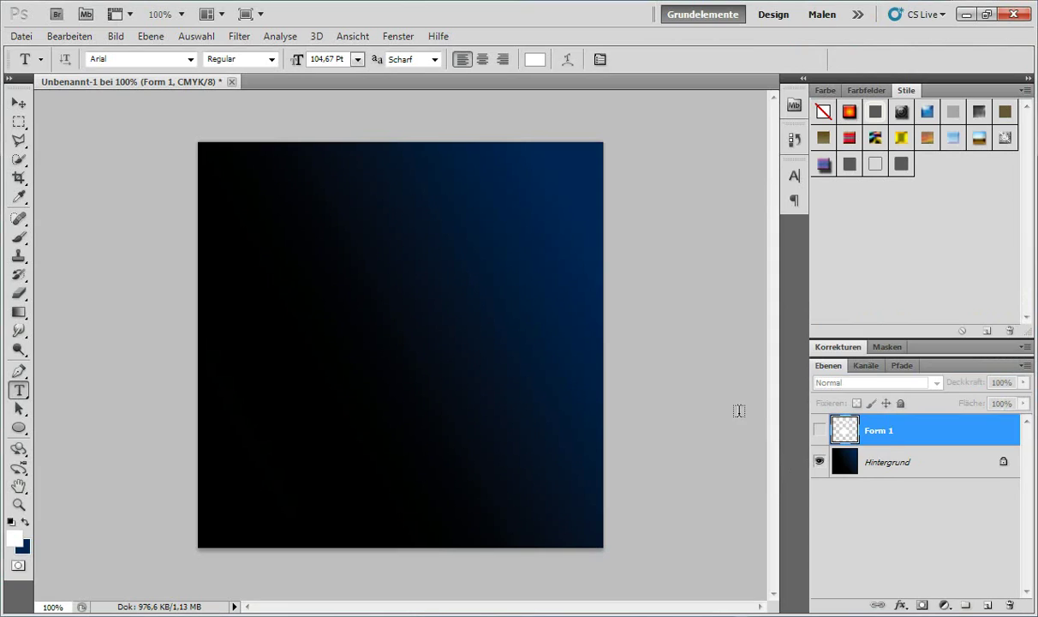
{"action": "left_click", "coordinate": [821, 431]}
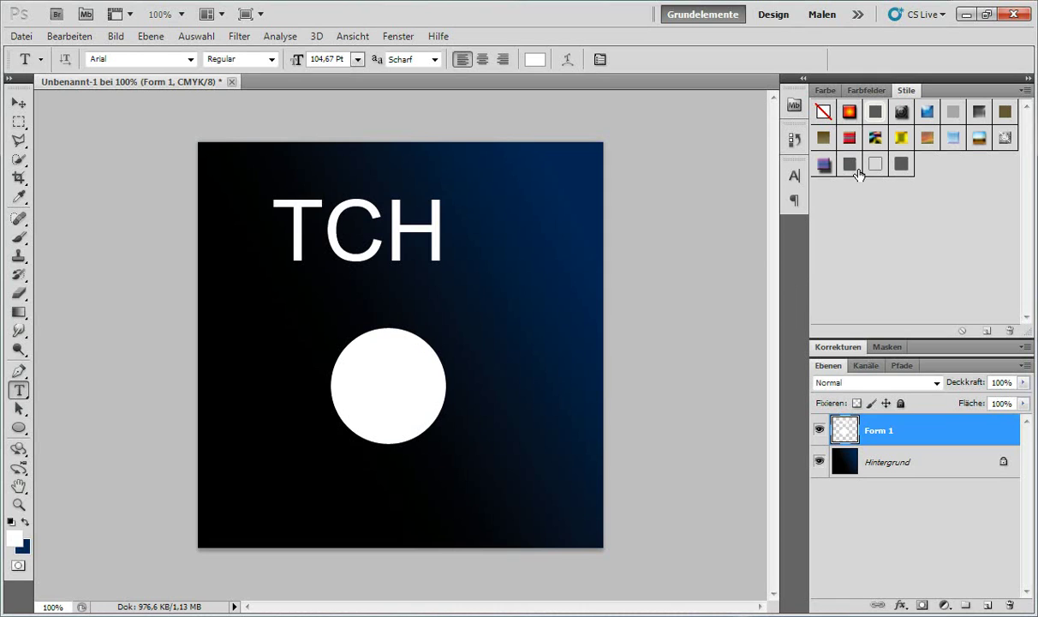
{"action": "left_click", "coordinate": [824, 91]}
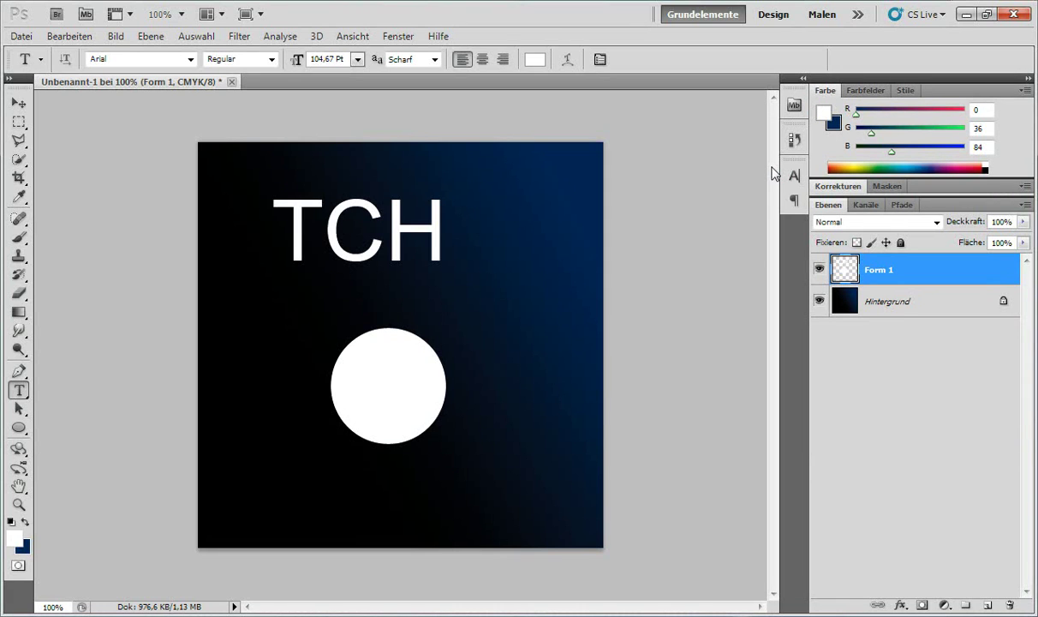
{"action": "key", "text": "super"}
{"action": "key", "text": "super"}
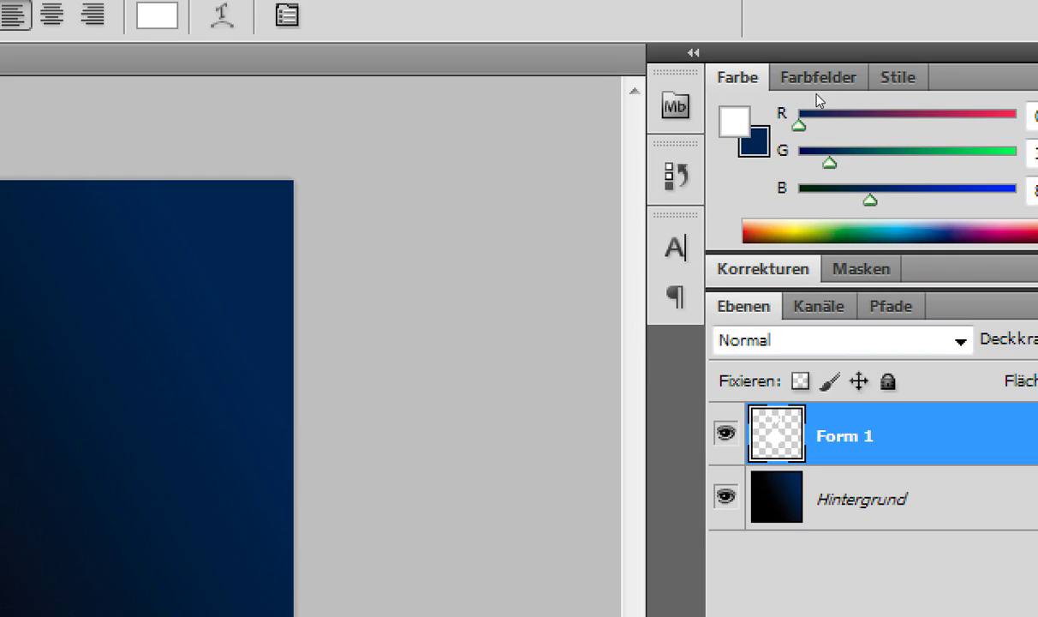
{"action": "left_click", "coordinate": [896, 85]}
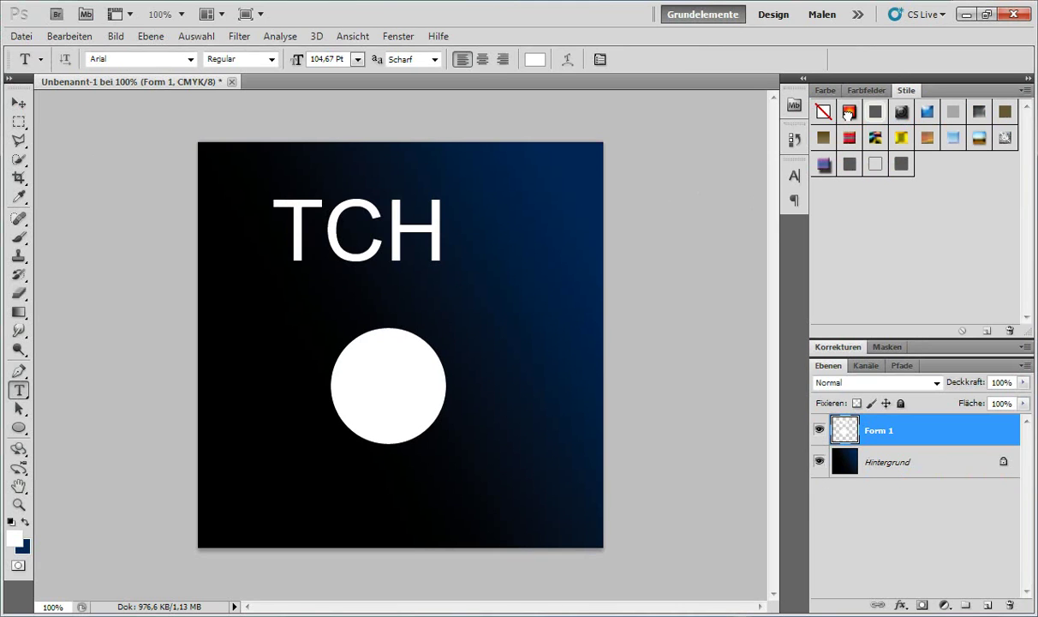
Preview bevel, glow, chrome, glass, overlay, puzzle and rainbow preset styles on Form 1
{"action": "left_click", "coordinate": [867, 114]}
{"action": "left_click", "coordinate": [902, 116]}
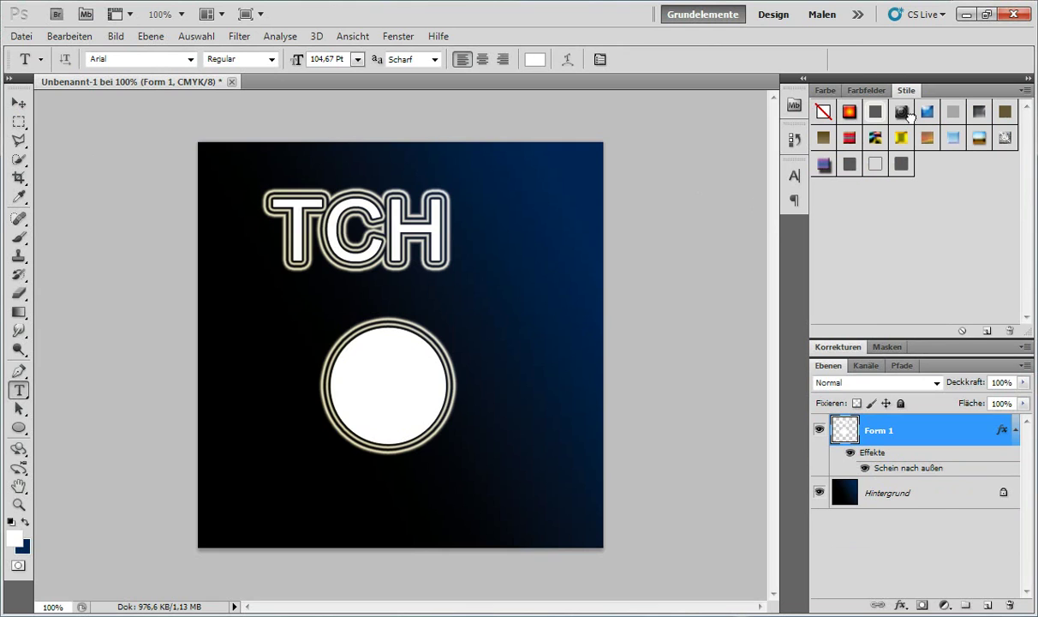
{"action": "left_click", "coordinate": [904, 114]}
{"action": "left_click", "coordinate": [927, 113]}
{"action": "left_click", "coordinate": [976, 117]}
{"action": "left_click", "coordinate": [1005, 112]}
{"action": "left_click", "coordinate": [979, 138]}
{"action": "left_click", "coordinate": [926, 138]}
{"action": "left_click", "coordinate": [875, 138]}
Preview outline, dark and pink-blue presets, then clear Form 1's effects and open its Layer Style
{"action": "left_click", "coordinate": [876, 164]}
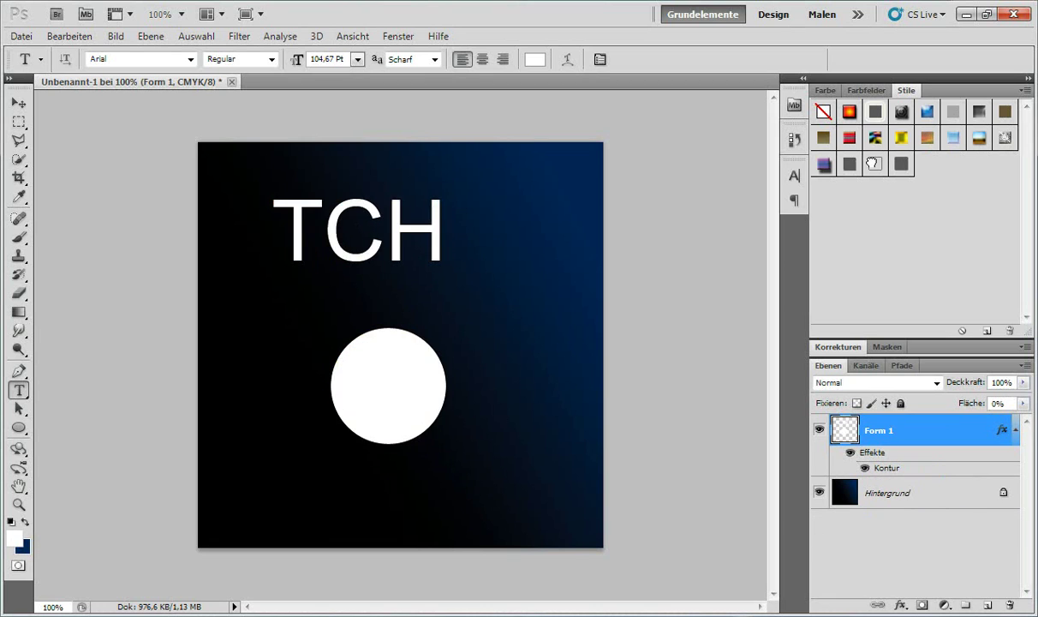
{"action": "left_click", "coordinate": [849, 163]}
{"action": "left_click", "coordinate": [823, 163]}
{"action": "left_click", "coordinate": [850, 138]}
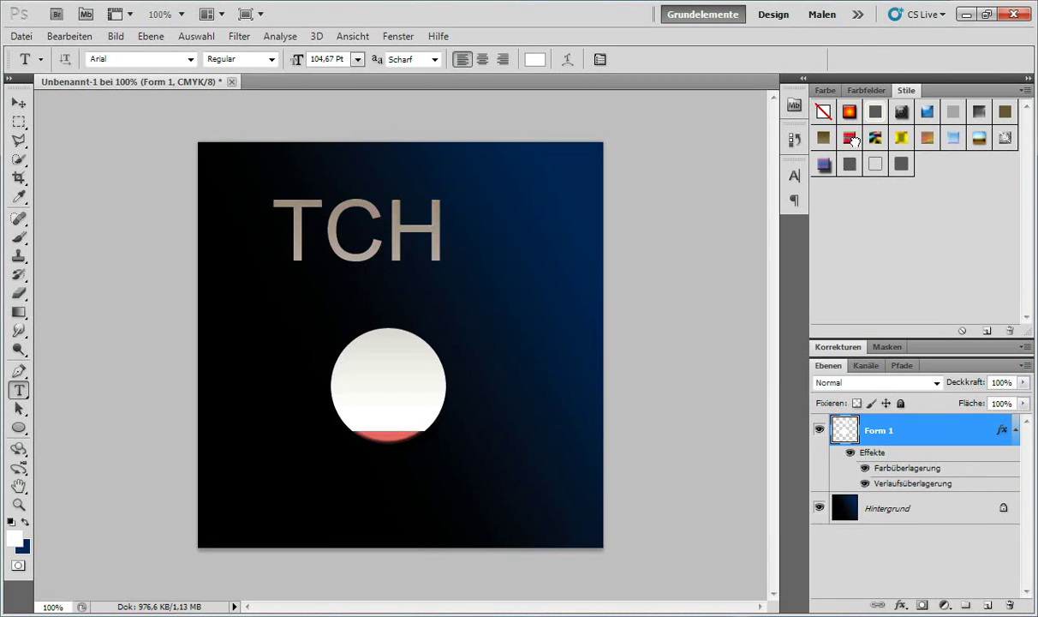
{"action": "left_click", "coordinate": [823, 138]}
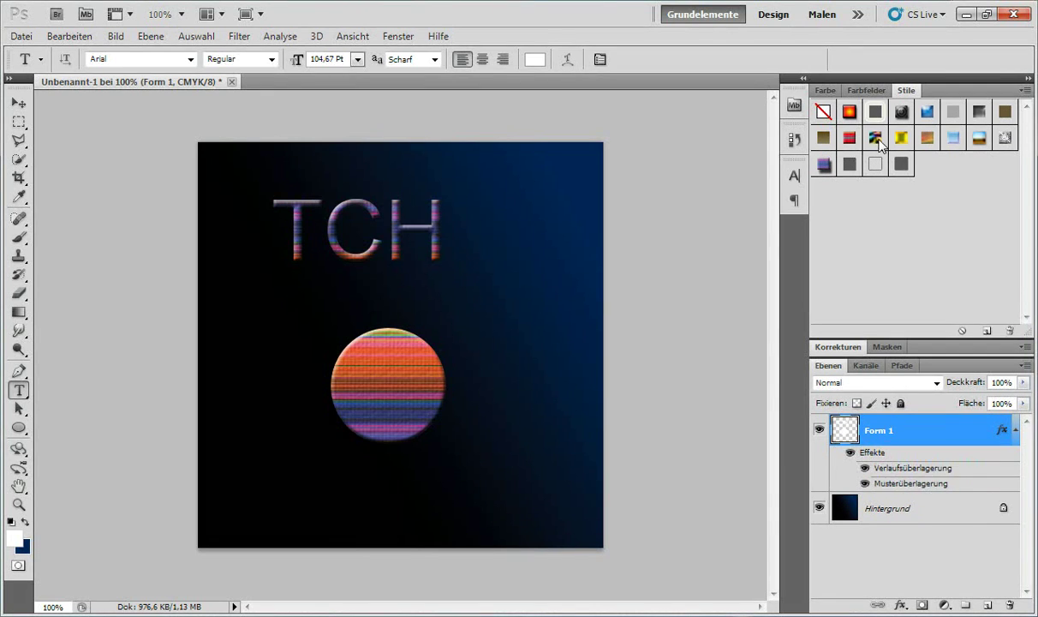
{"action": "left_click", "coordinate": [823, 112]}
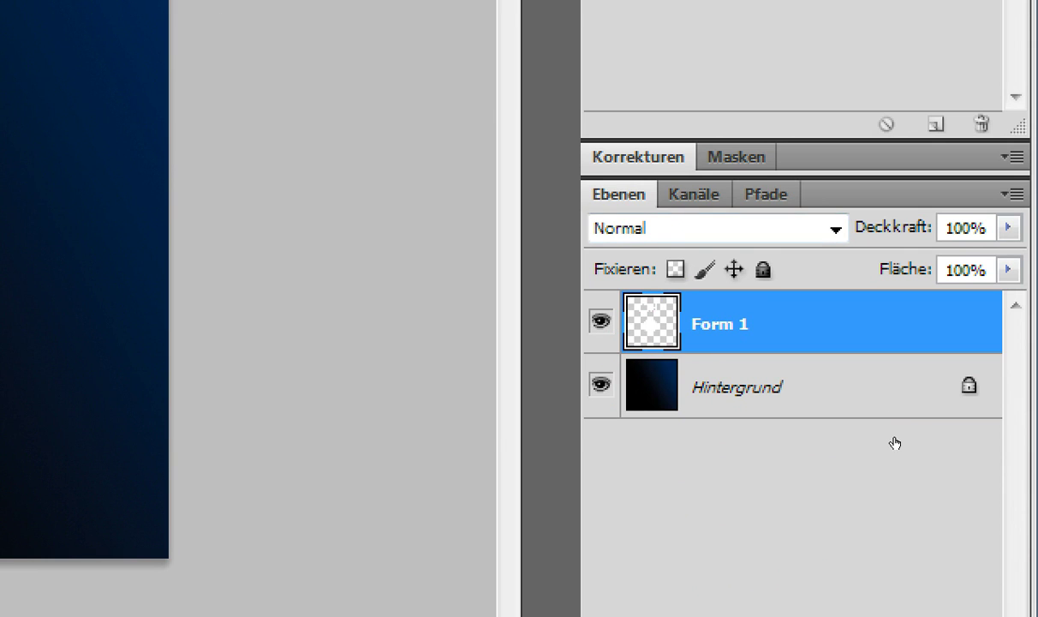
{"action": "double_click", "coordinate": [894, 443]}
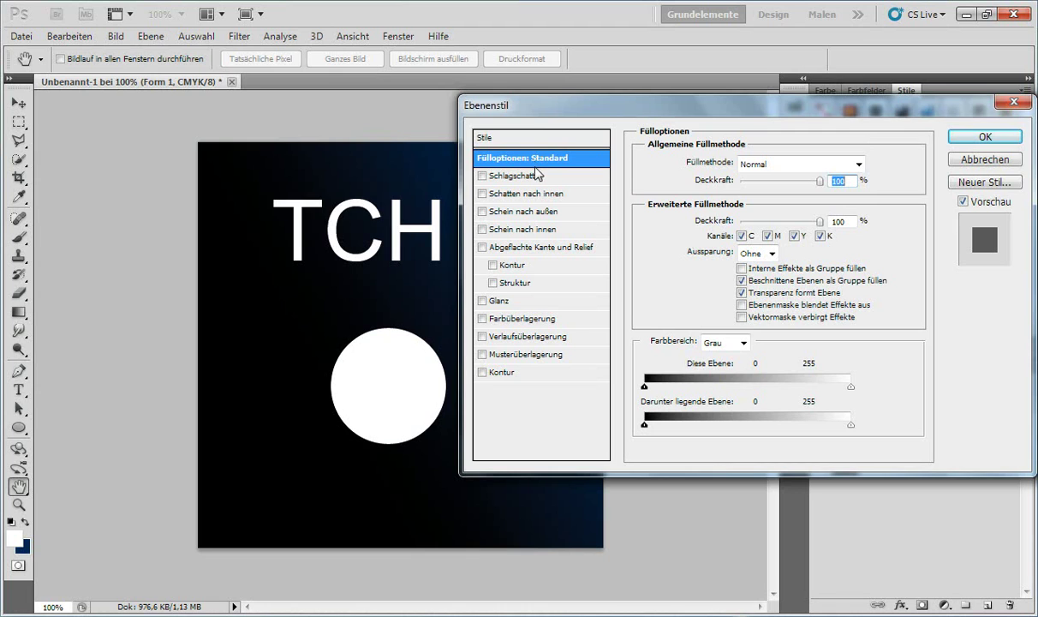
Enable a white outer glow sized 49 px, then reopen the glow colour picker
{"action": "left_click", "coordinate": [527, 213]}
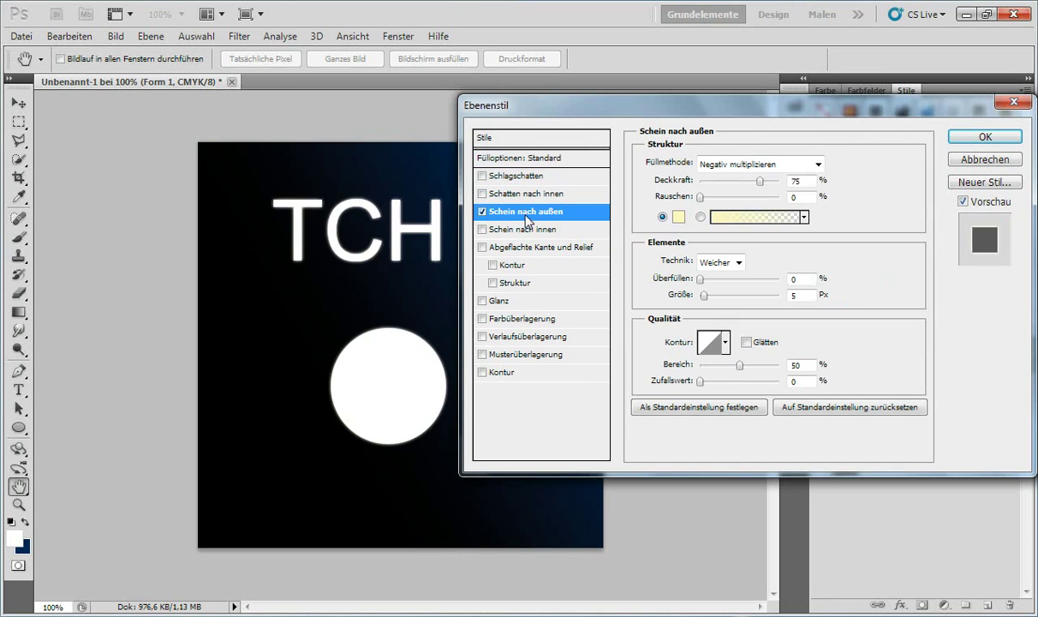
{"action": "left_click", "coordinate": [646, 214]}
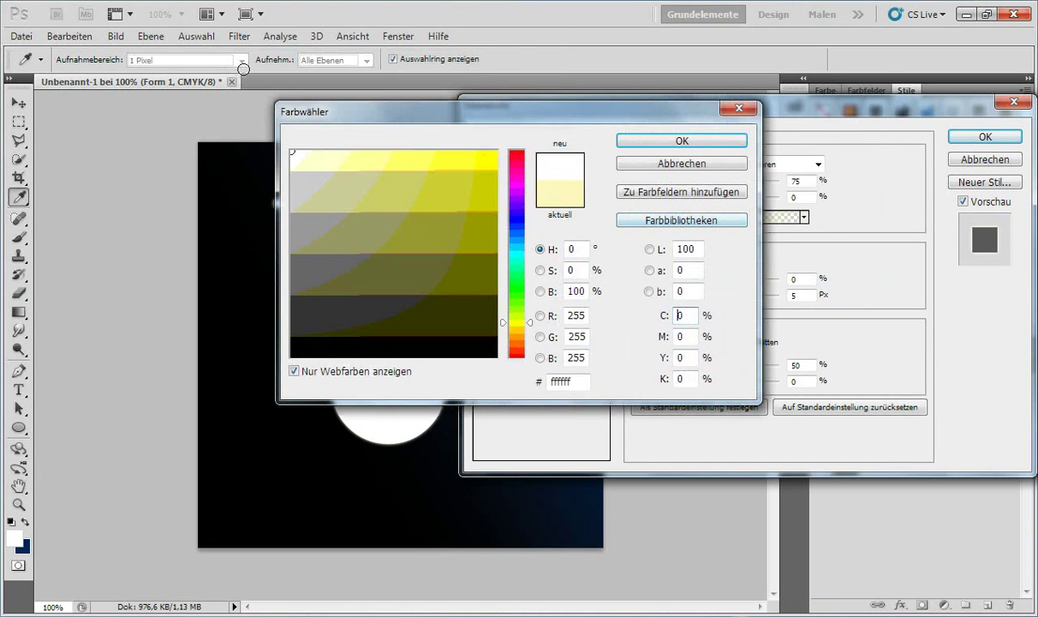
{"action": "left_click", "coordinate": [633, 140]}
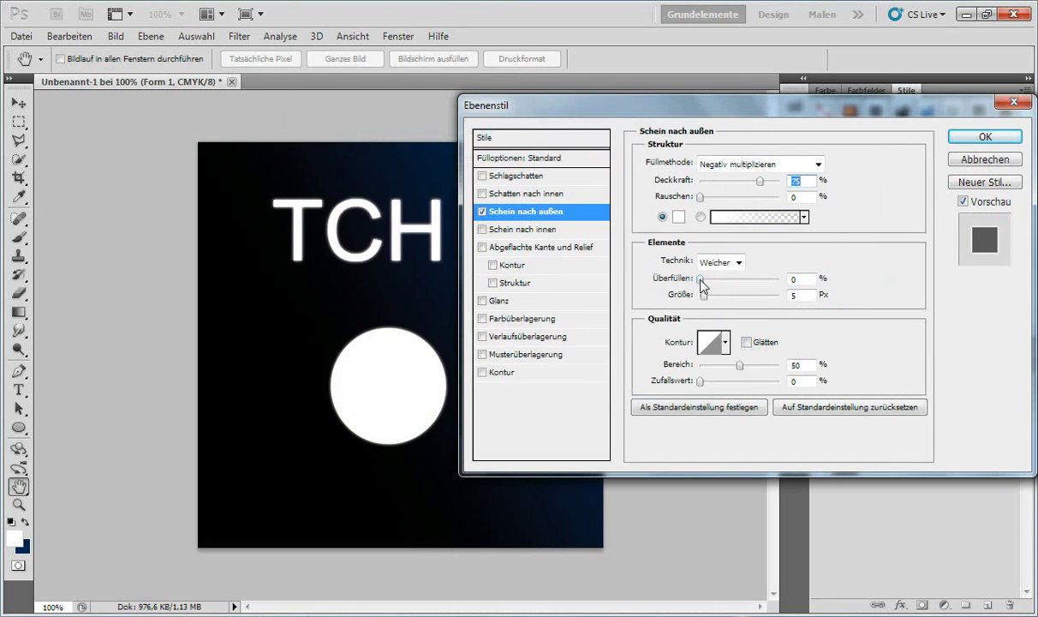
{"action": "left_click_drag", "start_coordinate": [704, 295], "coordinate": [718, 295]}
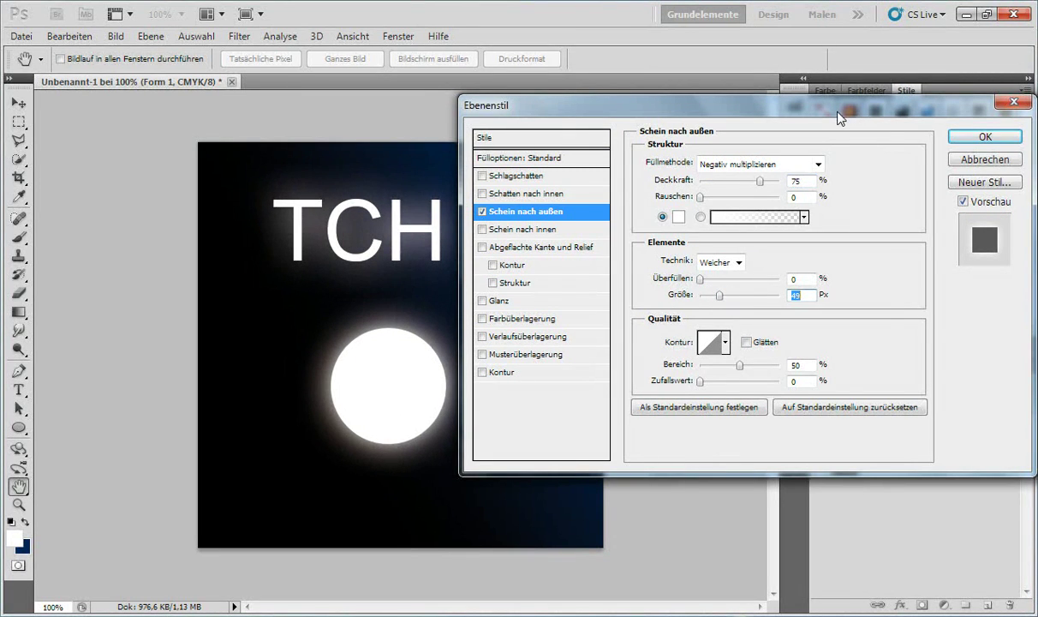
{"action": "left_click_drag", "start_coordinate": [840, 118], "coordinate": [871, 172]}
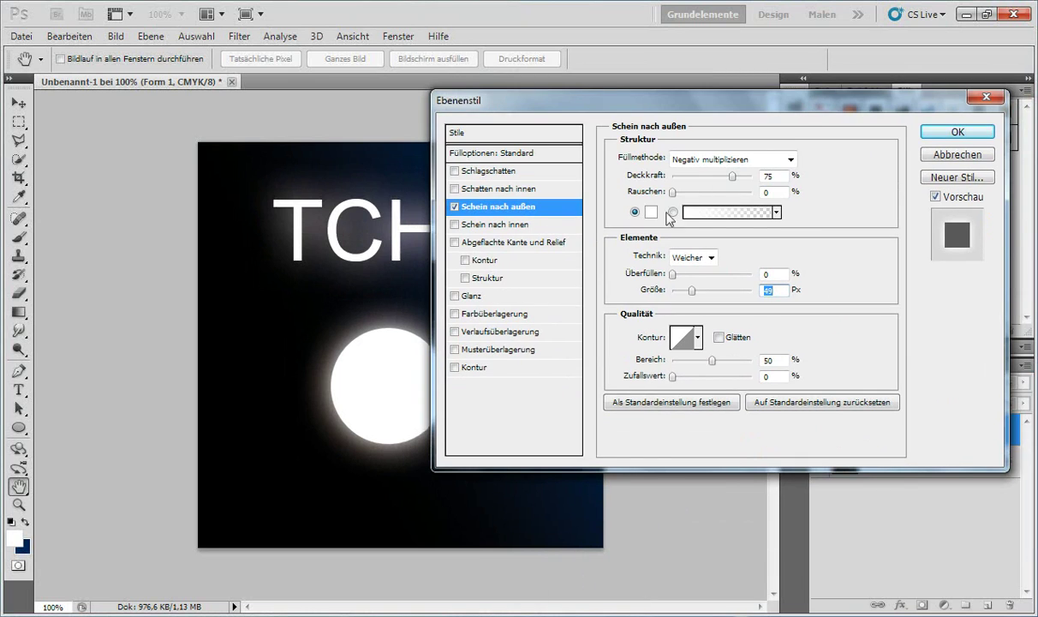
{"action": "left_click", "coordinate": [652, 211]}
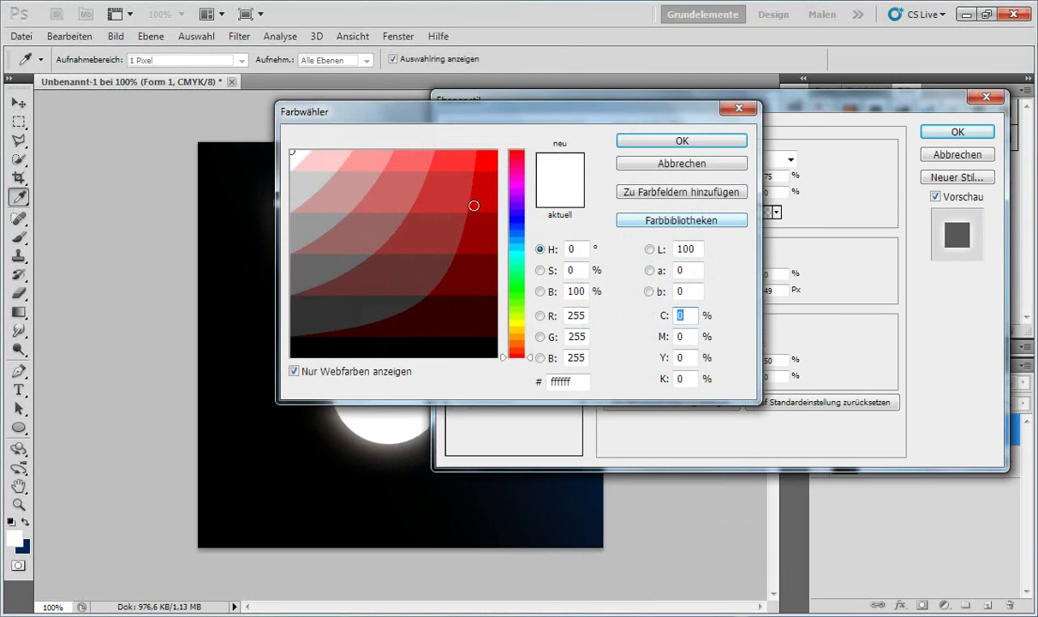
Set the outer glow colour to bright red #ff0000
{"action": "left_click", "coordinate": [490, 274]}
{"action": "left_click", "coordinate": [656, 140]}
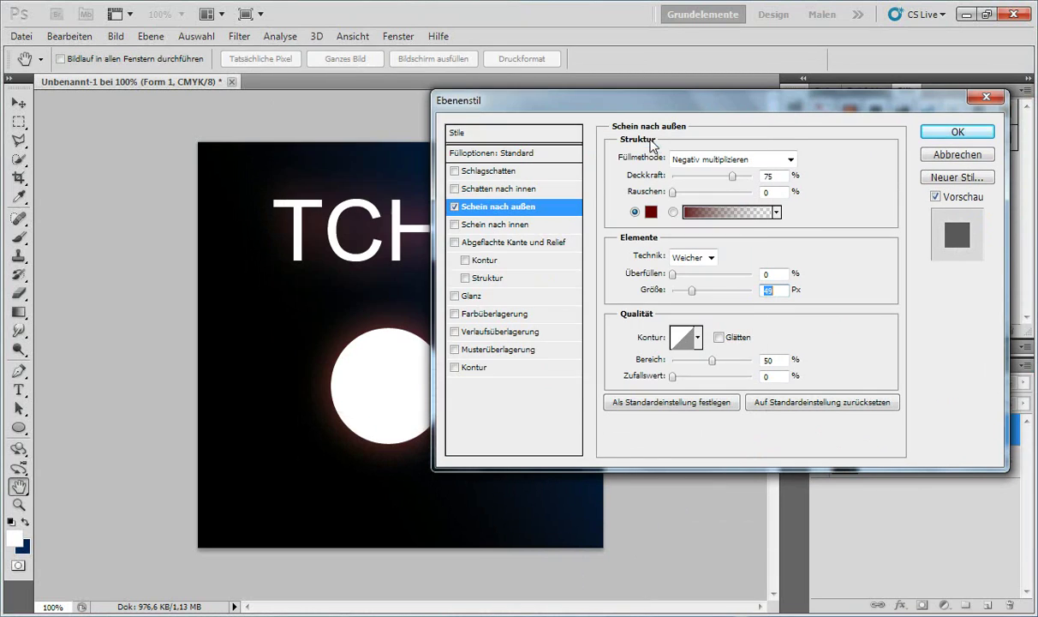
{"action": "left_click", "coordinate": [649, 214]}
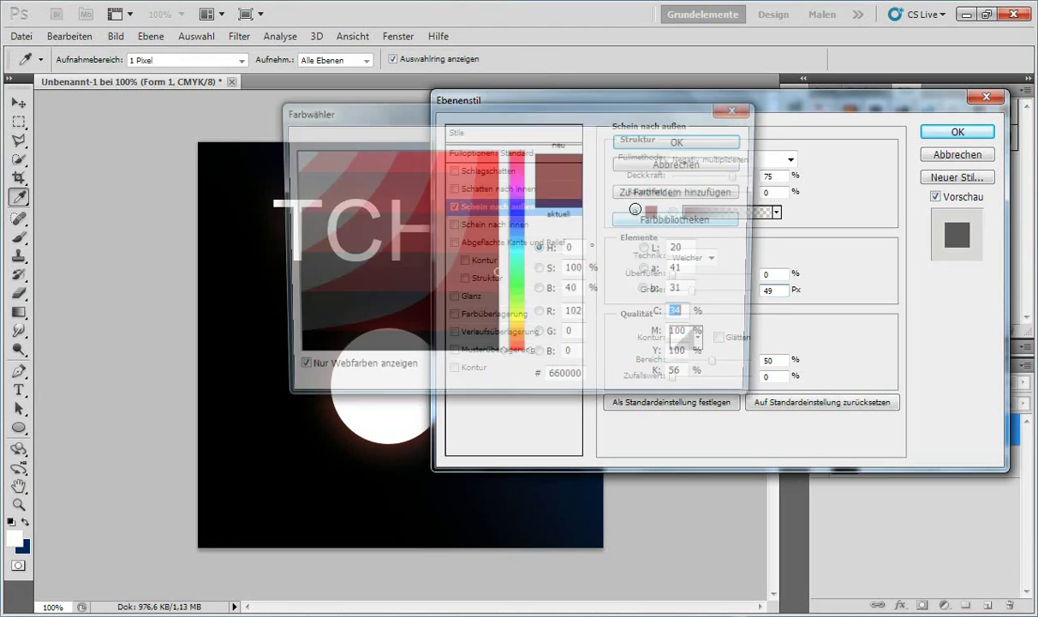
{"action": "left_click", "coordinate": [484, 155]}
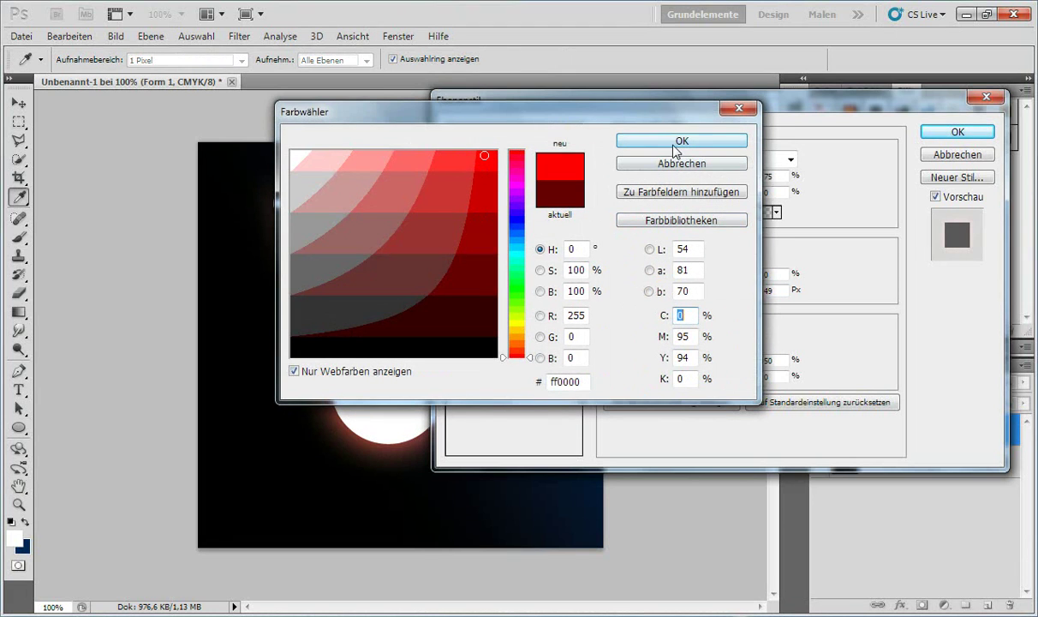
{"action": "left_click", "coordinate": [673, 143]}
Give the outer glow Normal blend, 100% opacity and 70 px size, and enable inner glow
{"action": "mouse_move", "coordinate": [696, 295]}
{"action": "left_mouse_down"}
{"action": "mouse_move", "coordinate": [679, 296]}
{"action": "mouse_move", "coordinate": [690, 295]}
{"action": "left_mouse_up"}
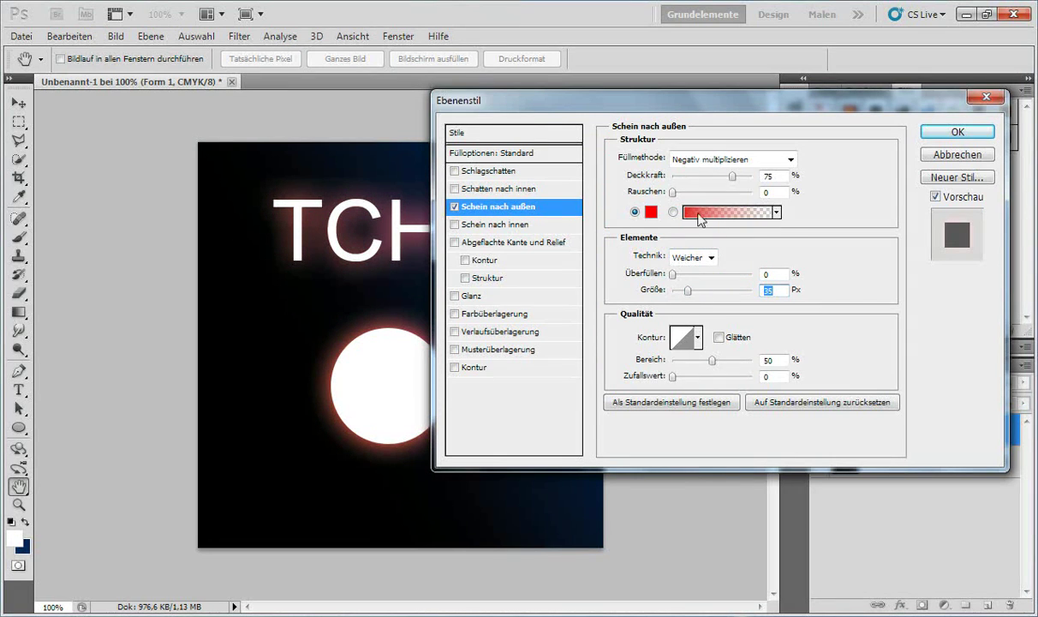
{"action": "left_click", "coordinate": [734, 160]}
{"action": "left_click", "coordinate": [726, 176]}
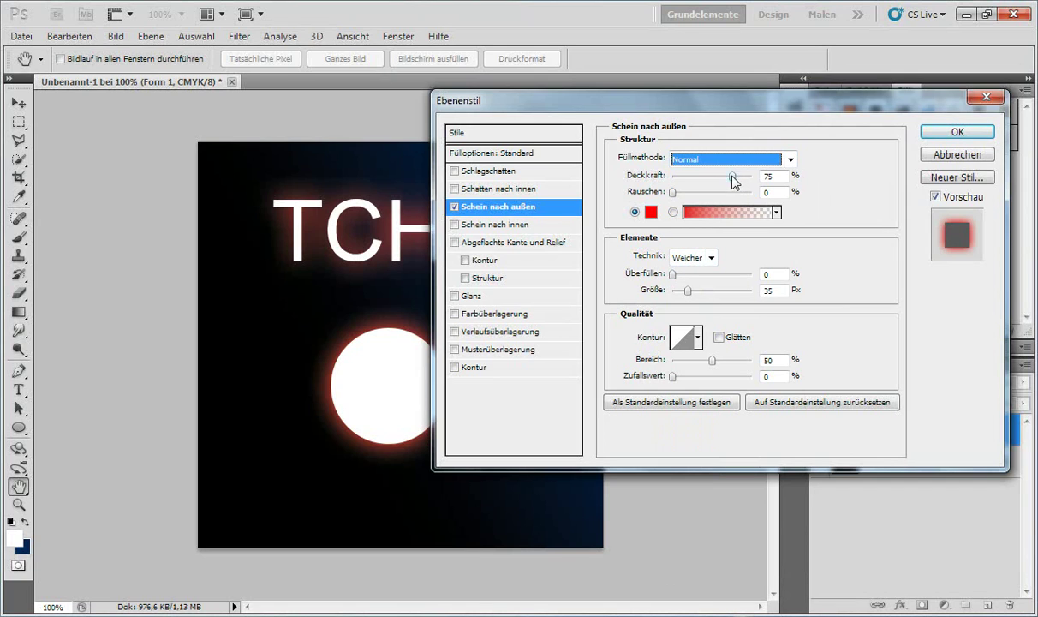
{"action": "left_click_drag", "start_coordinate": [733, 176], "coordinate": [753, 176]}
{"action": "left_click_drag", "start_coordinate": [695, 292], "coordinate": [700, 298]}
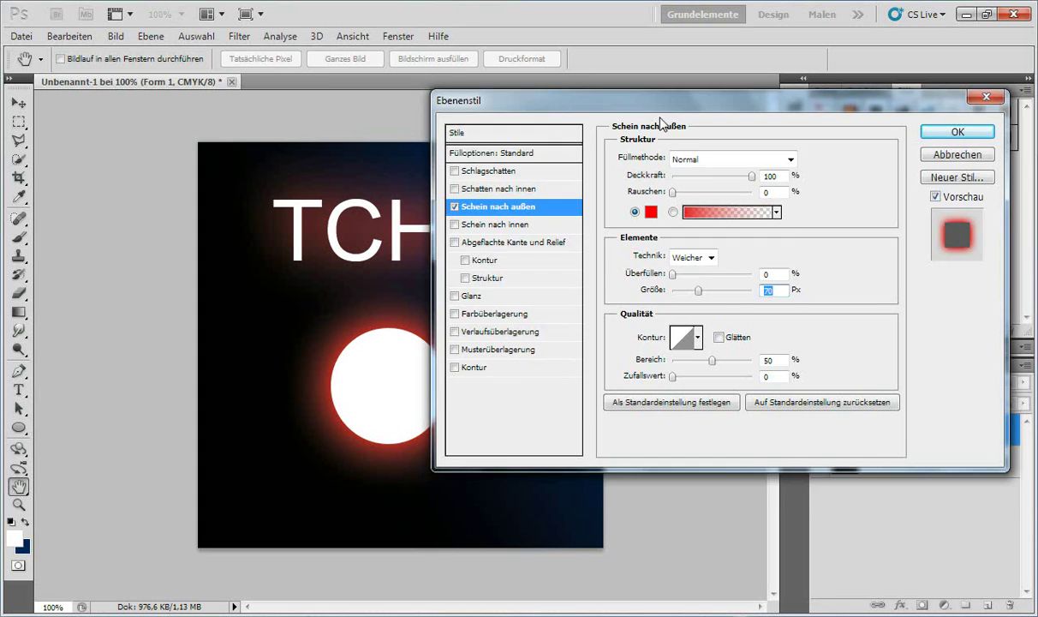
{"action": "left_click_drag", "start_coordinate": [625, 106], "coordinate": [740, 130]}
{"action": "left_click", "coordinate": [588, 250]}
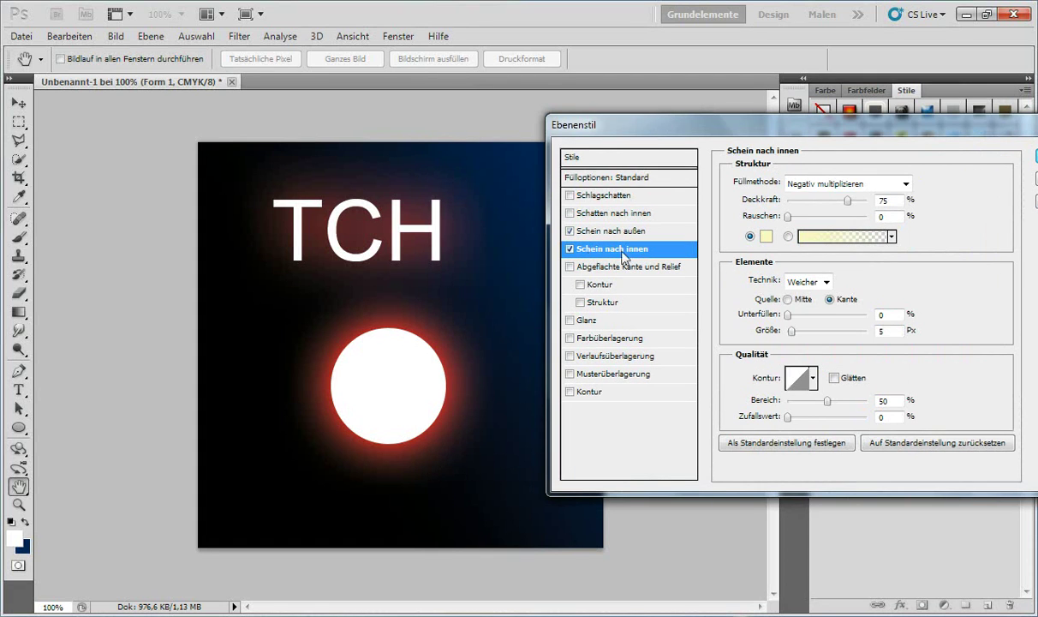
Set the inner glow colour to blue 0000cc
{"action": "left_click", "coordinate": [766, 237]}
{"action": "left_click", "coordinate": [496, 334]}
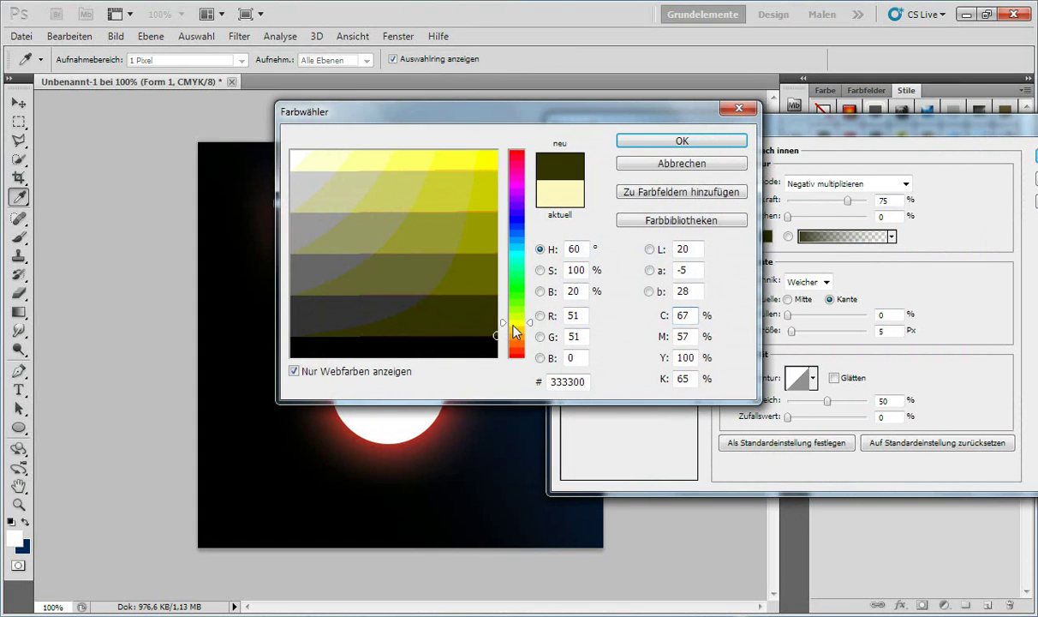
{"action": "left_click", "coordinate": [516, 221]}
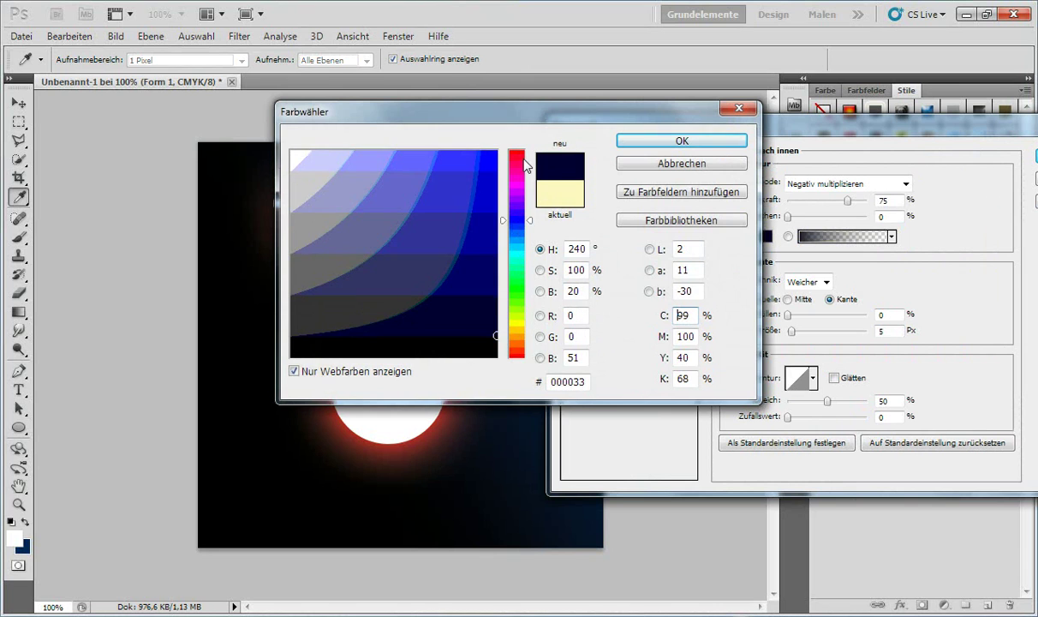
{"action": "left_click", "coordinate": [484, 200]}
{"action": "left_click", "coordinate": [639, 142]}
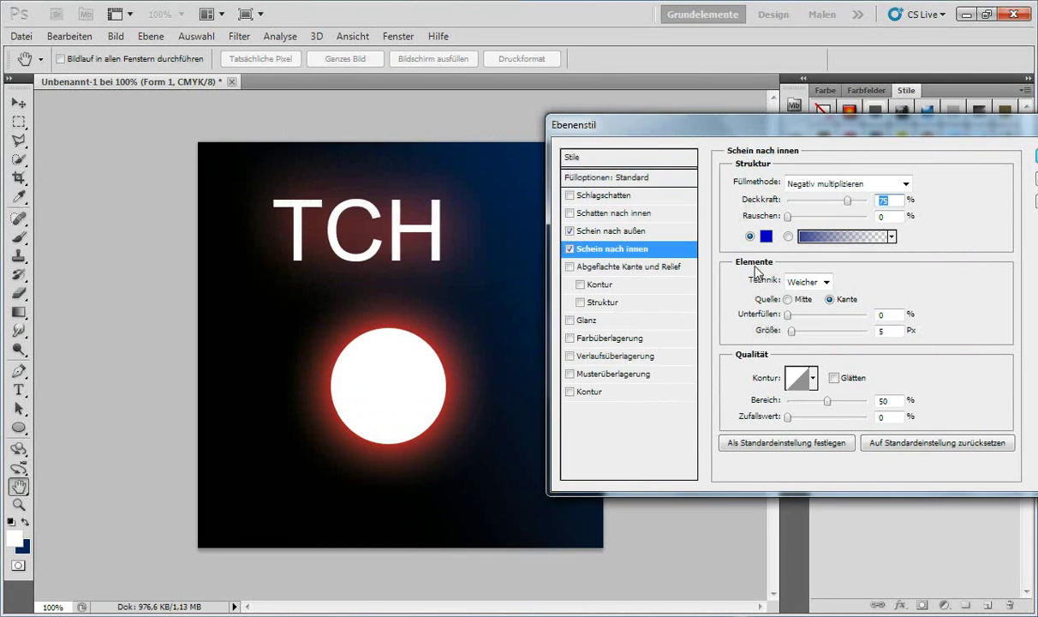
Give the inner glow Normal blend, 100% opacity and a thin size, then enable bevel and emboss
{"action": "left_click_drag", "start_coordinate": [790, 330], "coordinate": [820, 333]}
{"action": "left_click", "coordinate": [823, 183]}
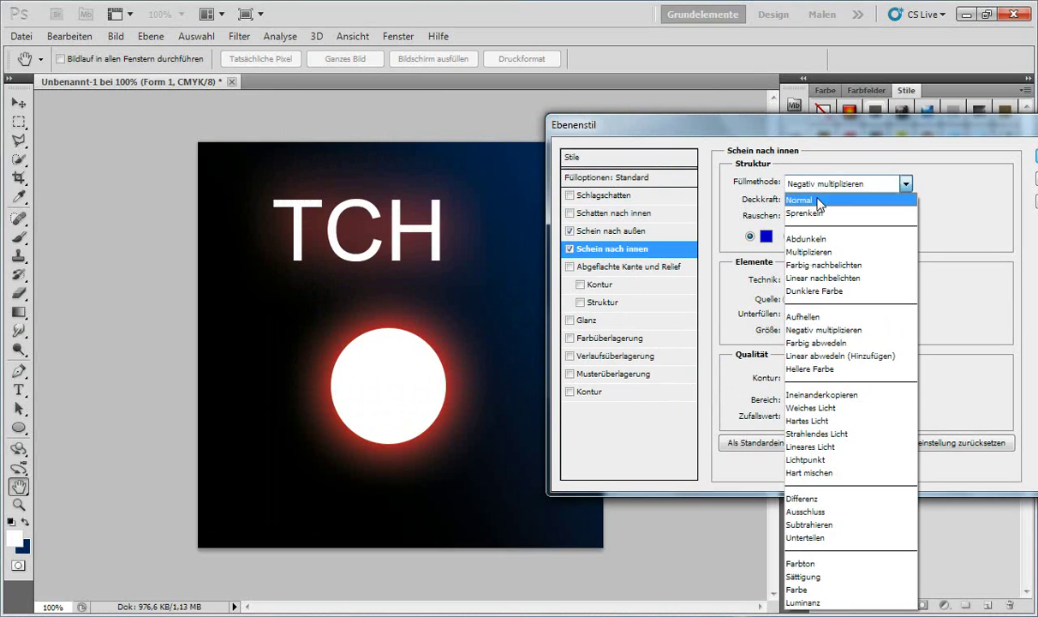
{"action": "left_click", "coordinate": [846, 204]}
{"action": "left_click_drag", "start_coordinate": [850, 201], "coordinate": [867, 202]}
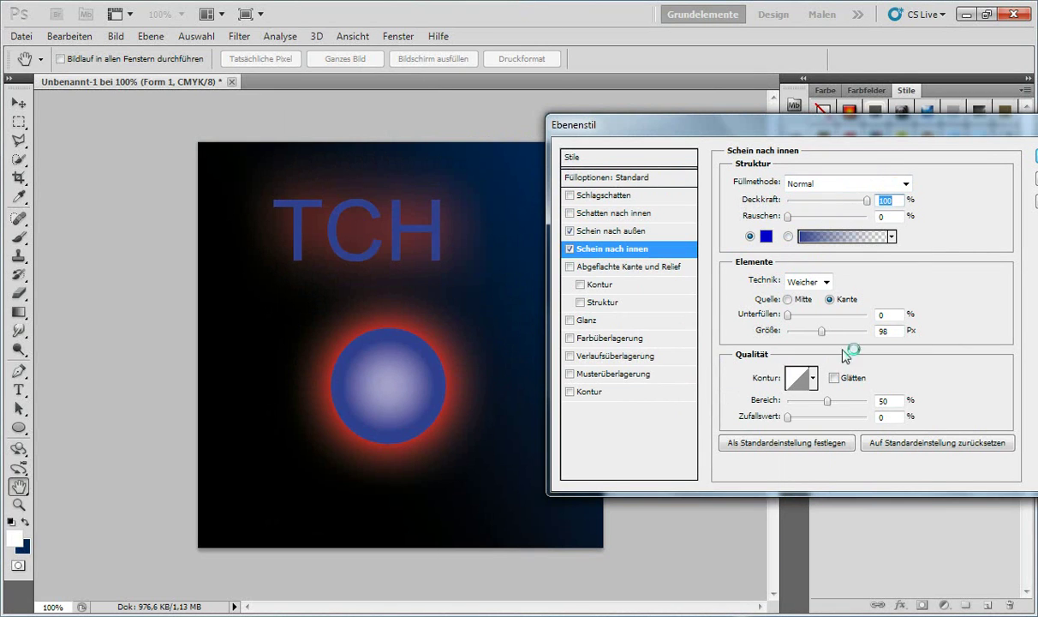
{"action": "left_click", "coordinate": [819, 333]}
{"action": "left_click_drag", "start_coordinate": [820, 333], "coordinate": [790, 335]}
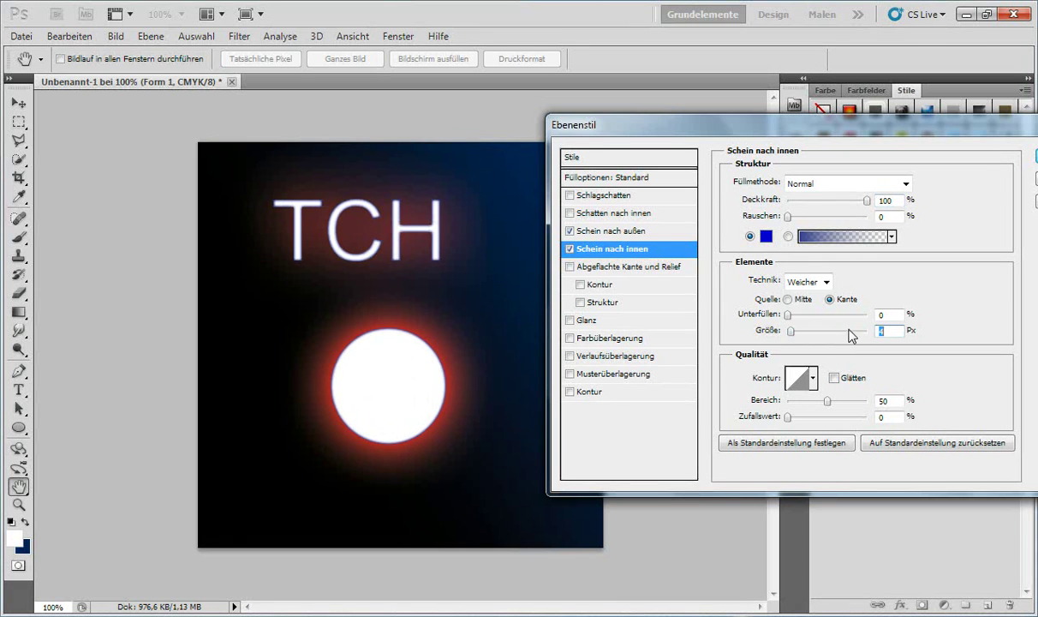
{"action": "left_click", "coordinate": [651, 271]}
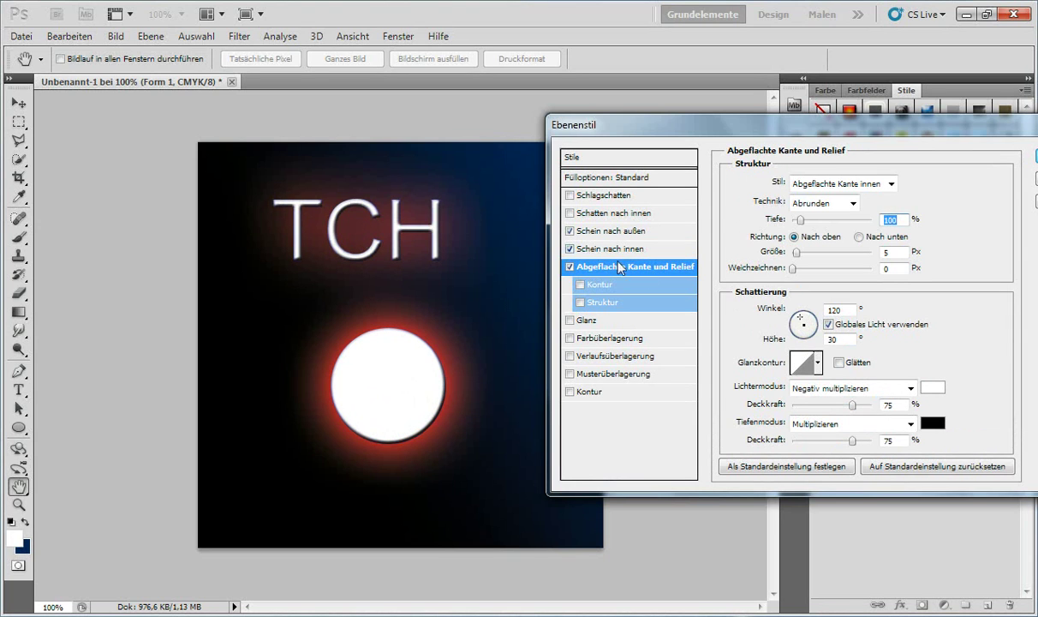
Enable the bevel contour, lower its range to about 2% and turn on anti-aliasing
{"action": "left_click", "coordinate": [581, 285]}
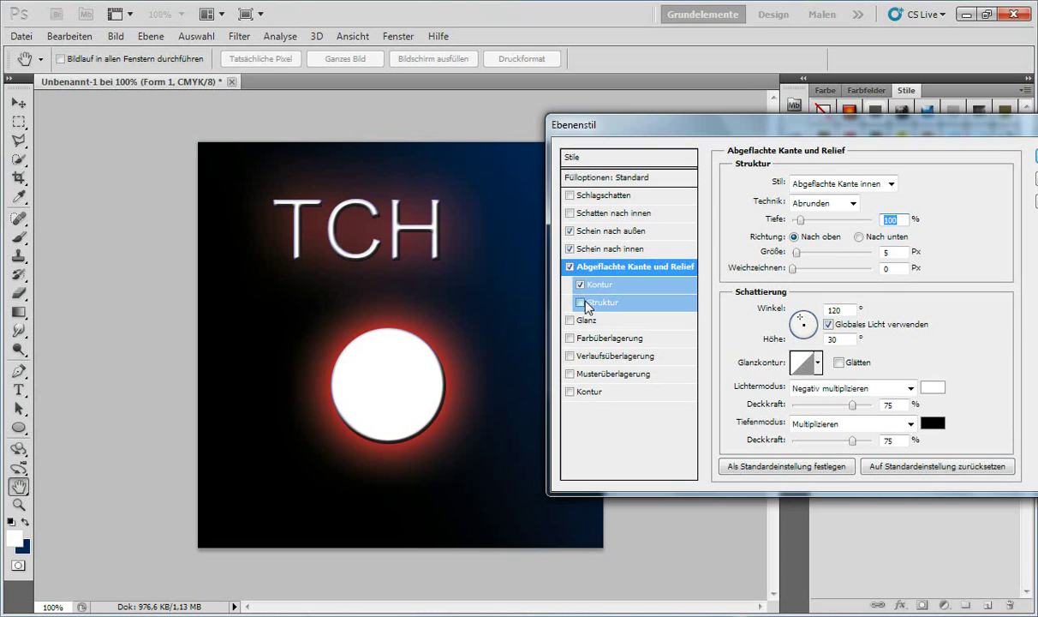
{"action": "left_click", "coordinate": [581, 302]}
{"action": "left_click", "coordinate": [581, 302]}
{"action": "left_click", "coordinate": [602, 285]}
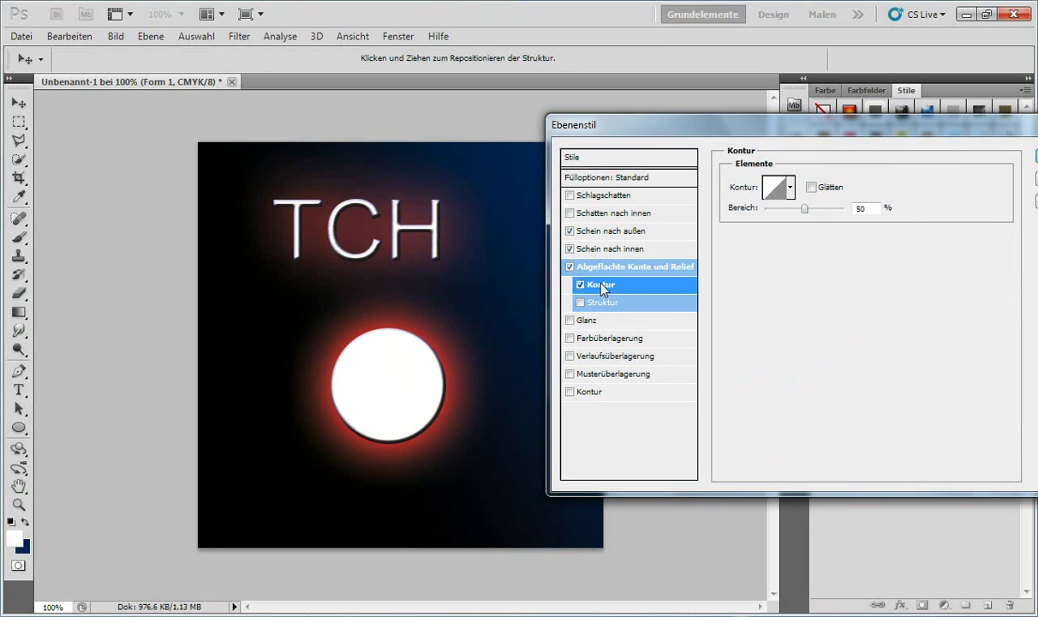
{"action": "mouse_move", "coordinate": [804, 209]}
{"action": "left_mouse_down"}
{"action": "mouse_move", "coordinate": [825, 209]}
{"action": "mouse_move", "coordinate": [726, 194]}
{"action": "left_mouse_up"}
{"action": "left_click", "coordinate": [811, 188]}
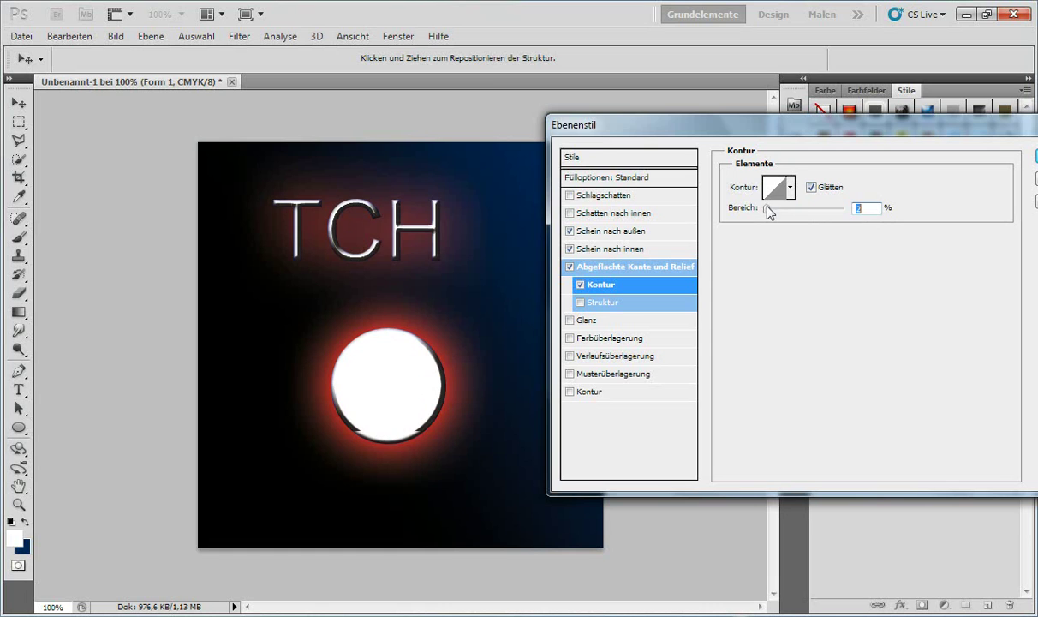
Texture the bevel with the striped pattern at depth +886 and scale 1000%
{"action": "left_click", "coordinate": [603, 303]}
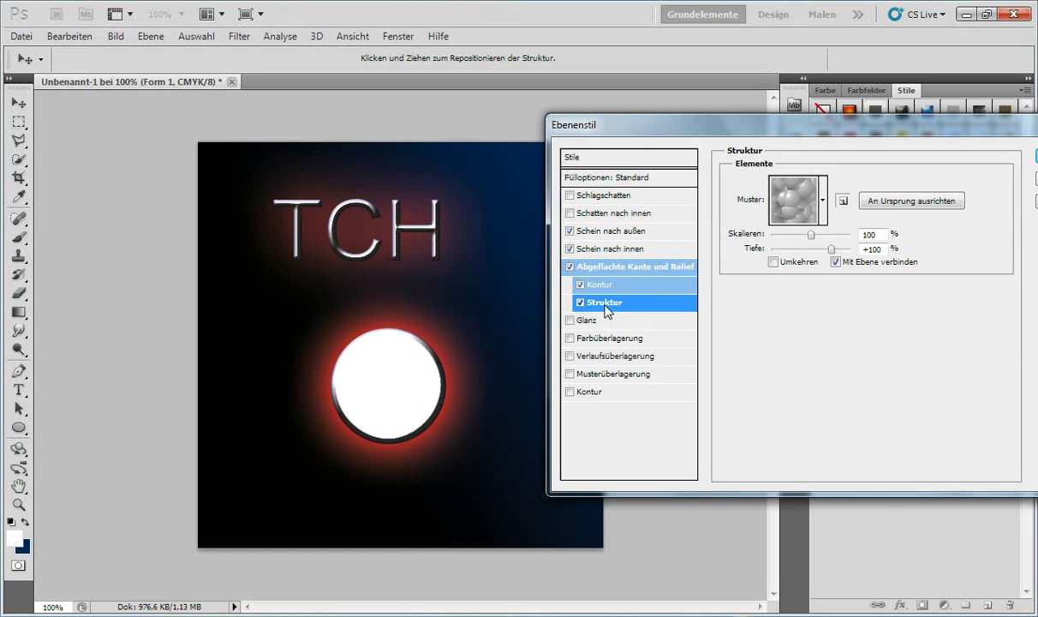
{"action": "left_click", "coordinate": [784, 199]}
{"action": "left_click", "coordinate": [745, 249]}
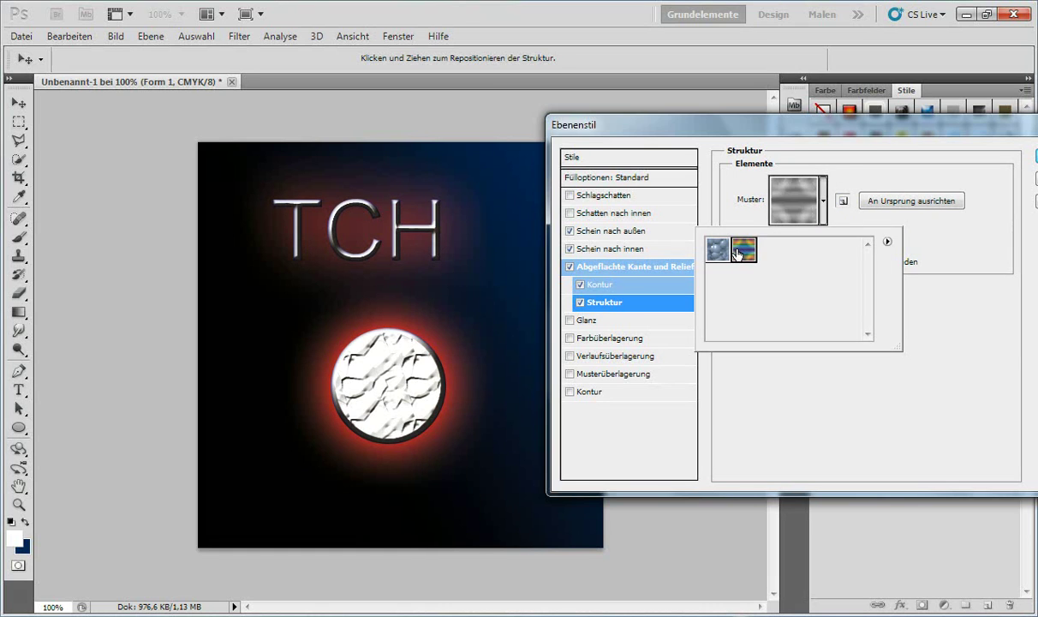
{"action": "left_click", "coordinate": [799, 168]}
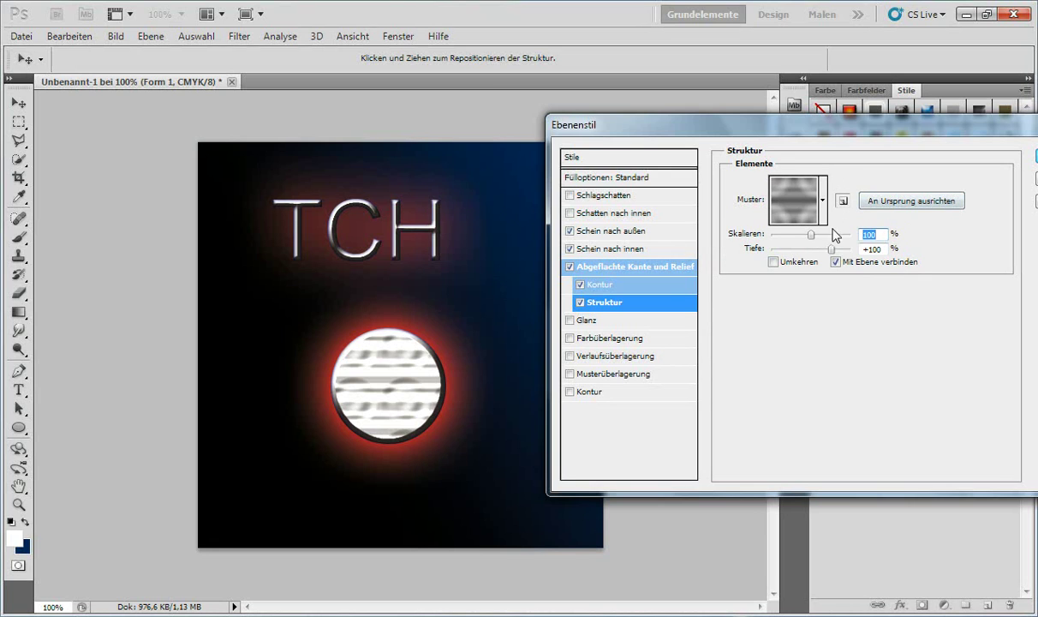
{"action": "left_click_drag", "start_coordinate": [830, 248], "coordinate": [848, 248]}
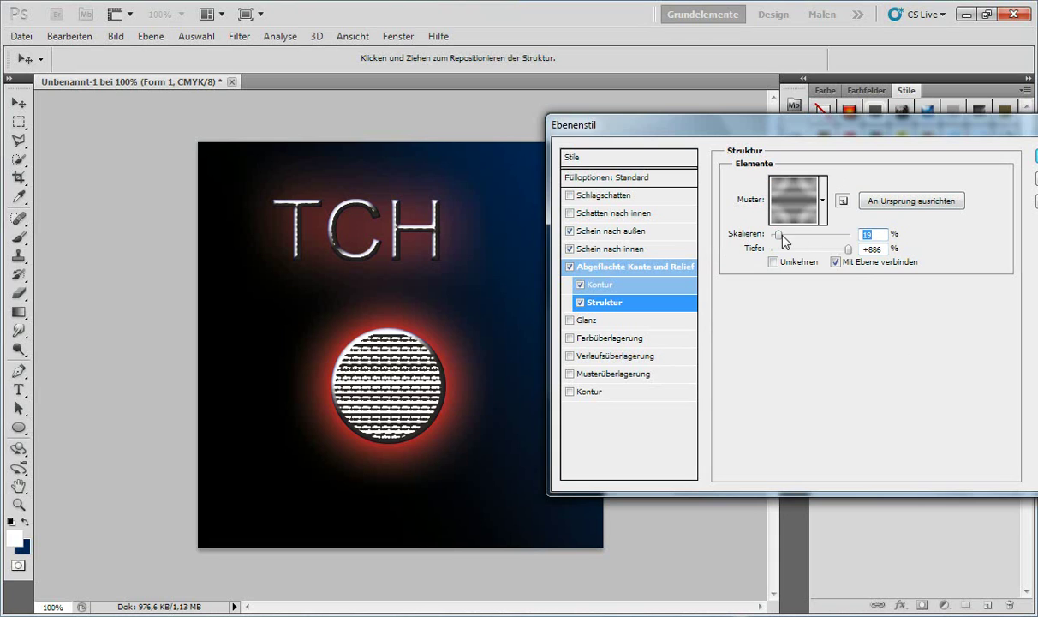
{"action": "mouse_move", "coordinate": [807, 237]}
{"action": "left_mouse_down"}
{"action": "mouse_move", "coordinate": [871, 253]}
{"action": "mouse_move", "coordinate": [824, 234]}
{"action": "left_mouse_up"}
Add a Normal-blend satin with distance 42 and size 213
{"action": "left_click", "coordinate": [587, 320]}
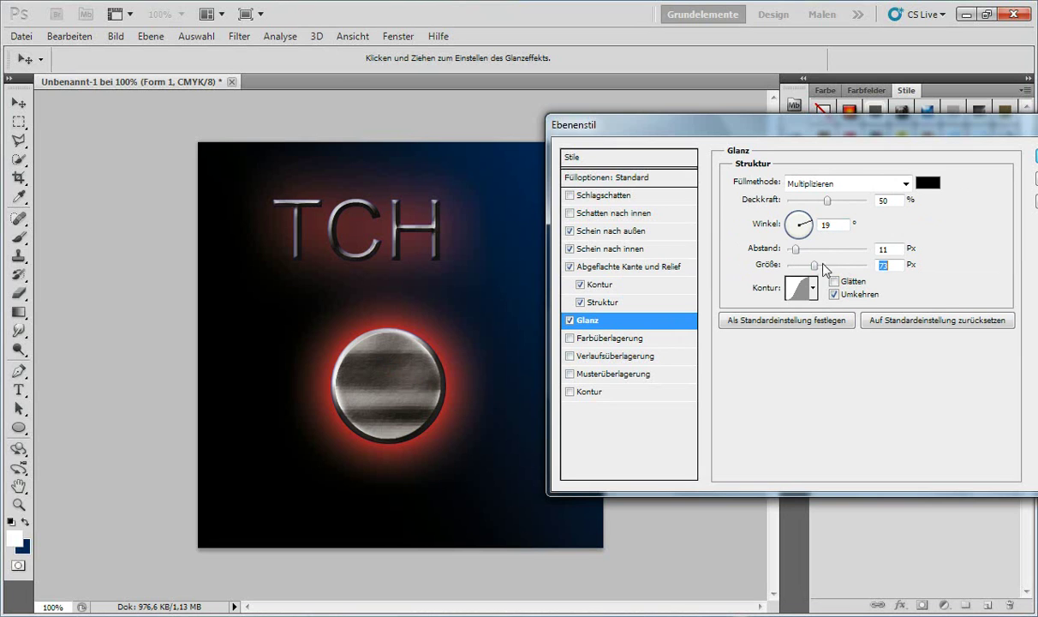
{"action": "left_click", "coordinate": [835, 183]}
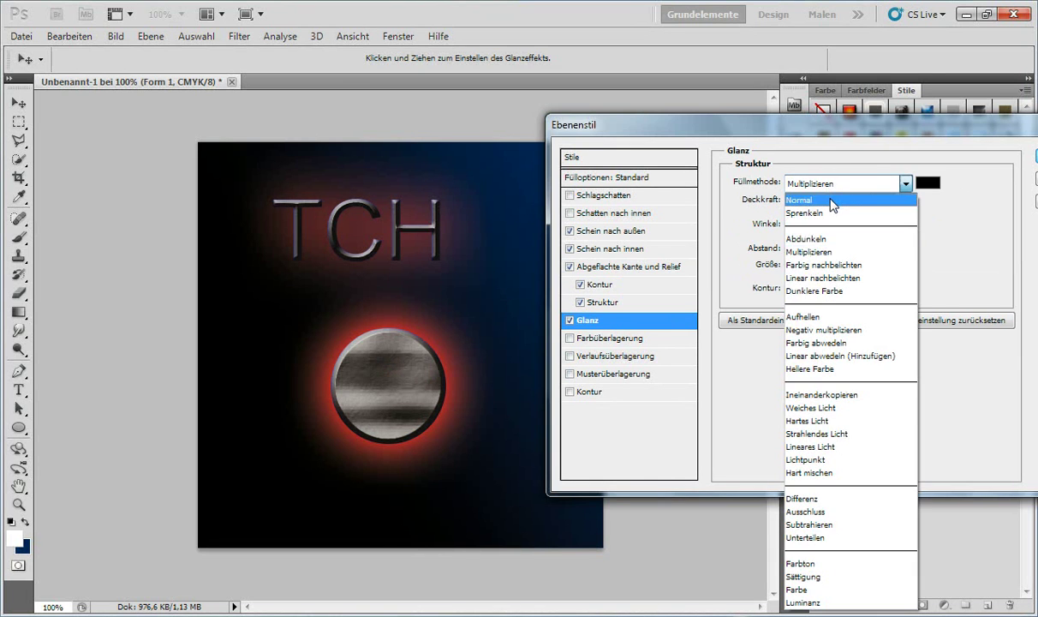
{"action": "left_click", "coordinate": [831, 201]}
{"action": "left_click", "coordinate": [848, 266]}
{"action": "mouse_move", "coordinate": [853, 270]}
{"action": "left_mouse_down"}
{"action": "mouse_move", "coordinate": [820, 270]}
{"action": "mouse_move", "coordinate": [860, 271]}
{"action": "left_mouse_up"}
{"action": "left_click_drag", "start_coordinate": [796, 248], "coordinate": [824, 257]}
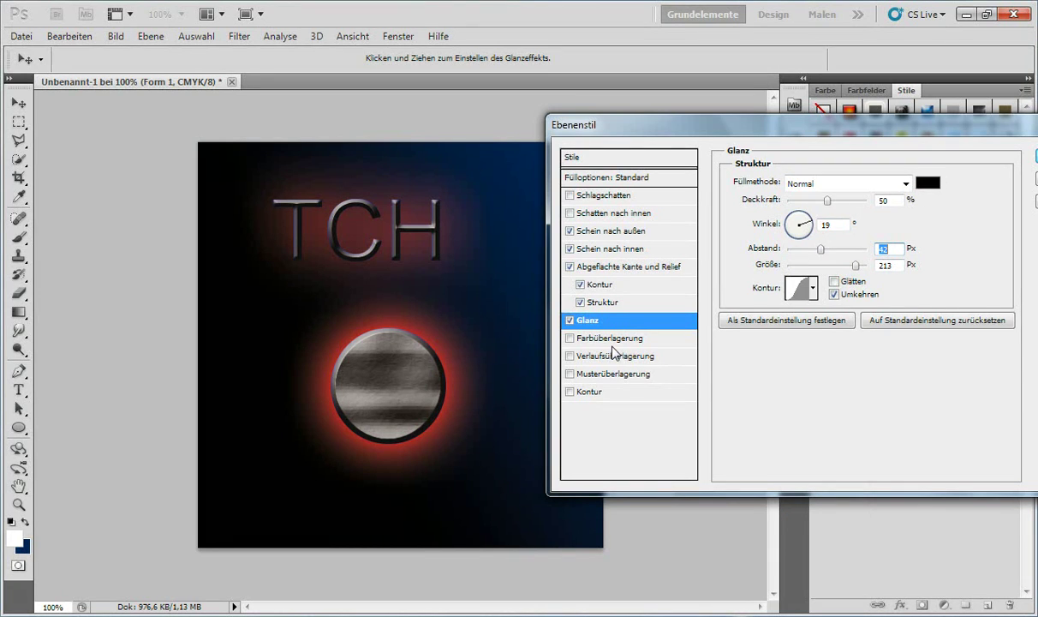
Turn on a drop shadow, leaving pattern overlay switched off
{"action": "left_click", "coordinate": [613, 374]}
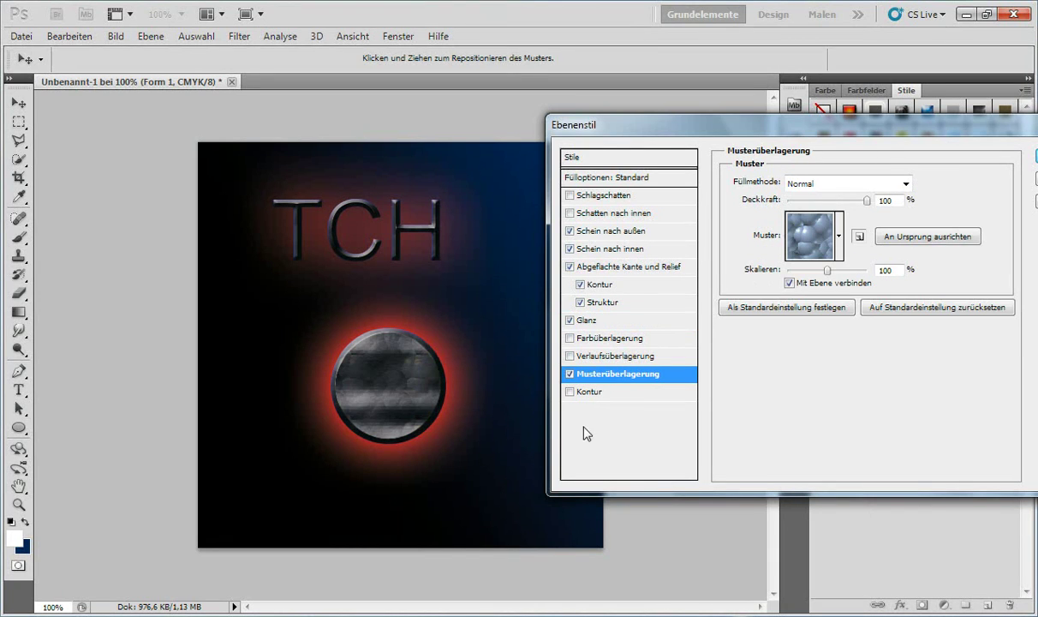
{"action": "left_click", "coordinate": [600, 196]}
{"action": "left_click", "coordinate": [591, 373]}
{"action": "left_click", "coordinate": [570, 373]}
Make the drop shadow colour white
{"action": "left_click", "coordinate": [614, 197]}
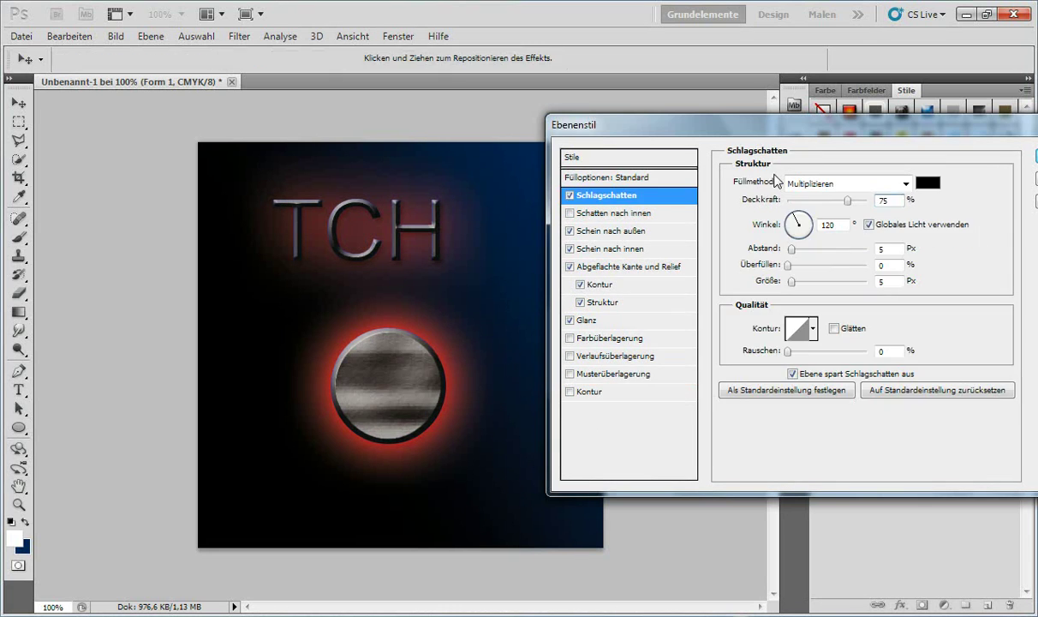
{"action": "left_click", "coordinate": [927, 181]}
{"action": "left_click_drag", "start_coordinate": [464, 230], "coordinate": [272, 122]}
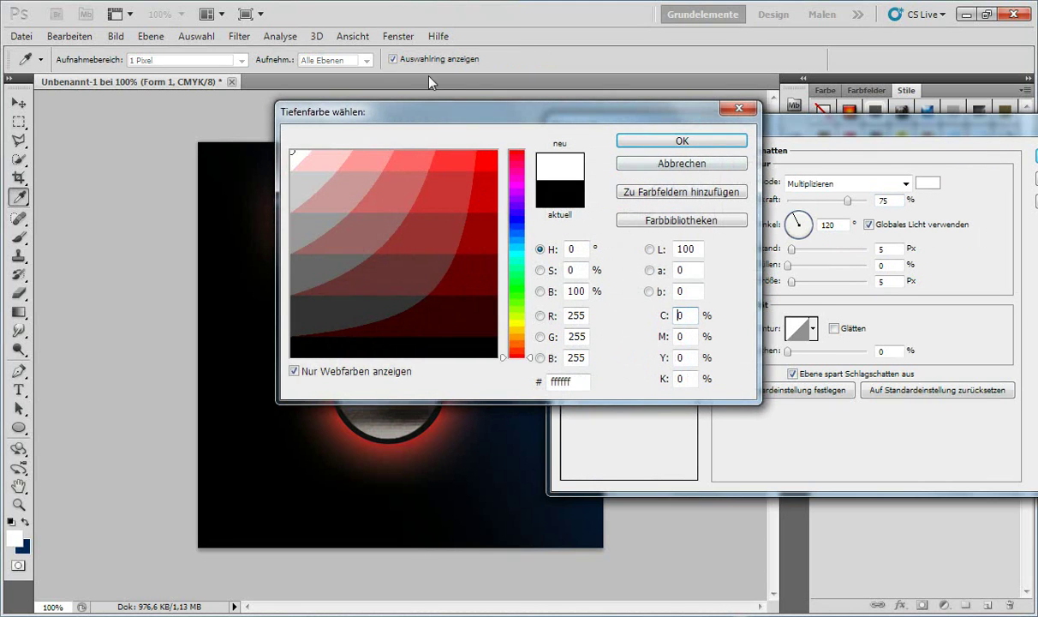
{"action": "left_click", "coordinate": [638, 140]}
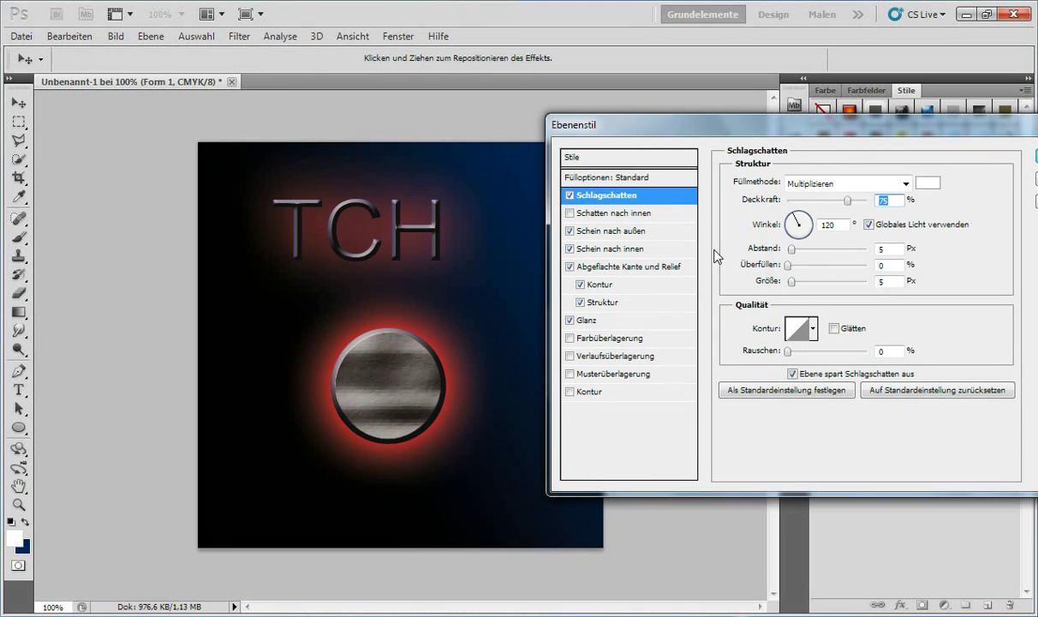
Set the drop shadow to Normal blend, 137 px distance and 13 px size
{"action": "mouse_move", "coordinate": [792, 282]}
{"action": "left_mouse_down"}
{"action": "mouse_move", "coordinate": [820, 292]}
{"action": "mouse_move", "coordinate": [836, 284]}
{"action": "left_mouse_up"}
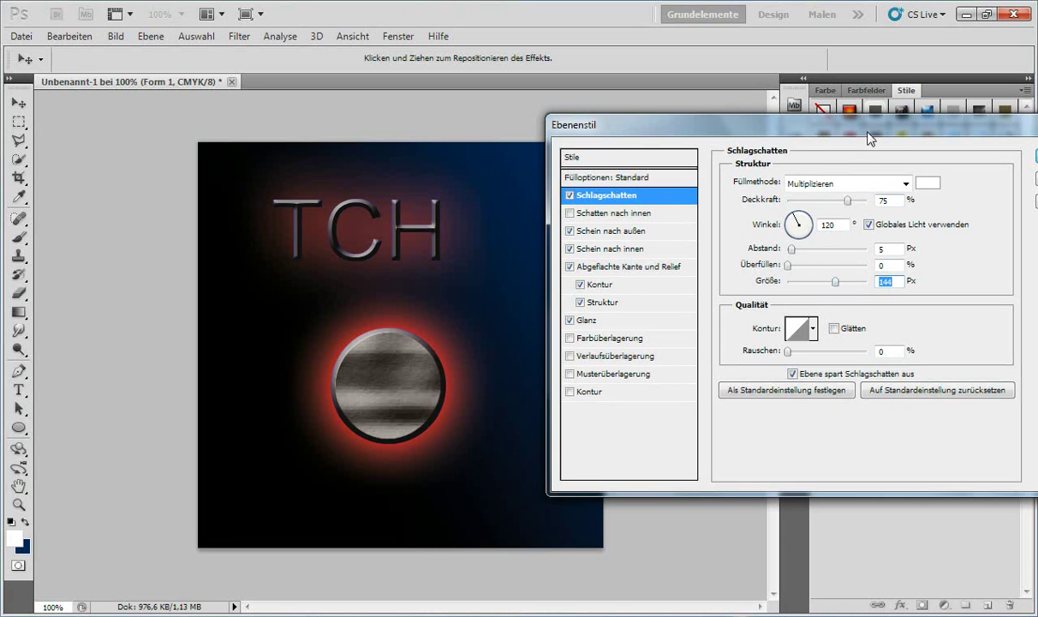
{"action": "left_click", "coordinate": [854, 182]}
{"action": "left_click", "coordinate": [895, 200]}
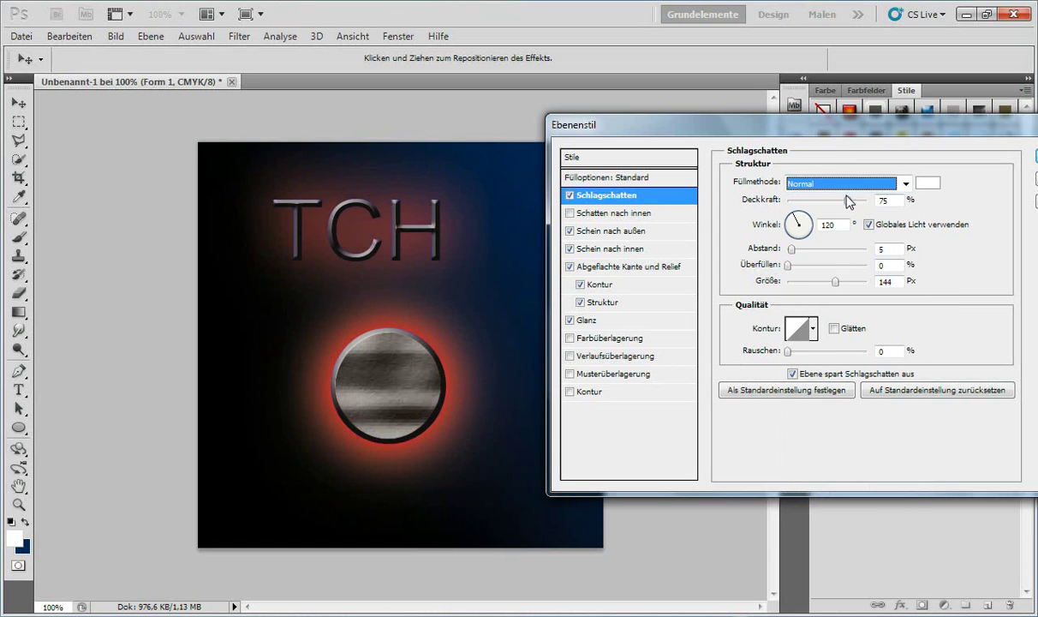
{"action": "left_click_drag", "start_coordinate": [837, 289], "coordinate": [777, 287]}
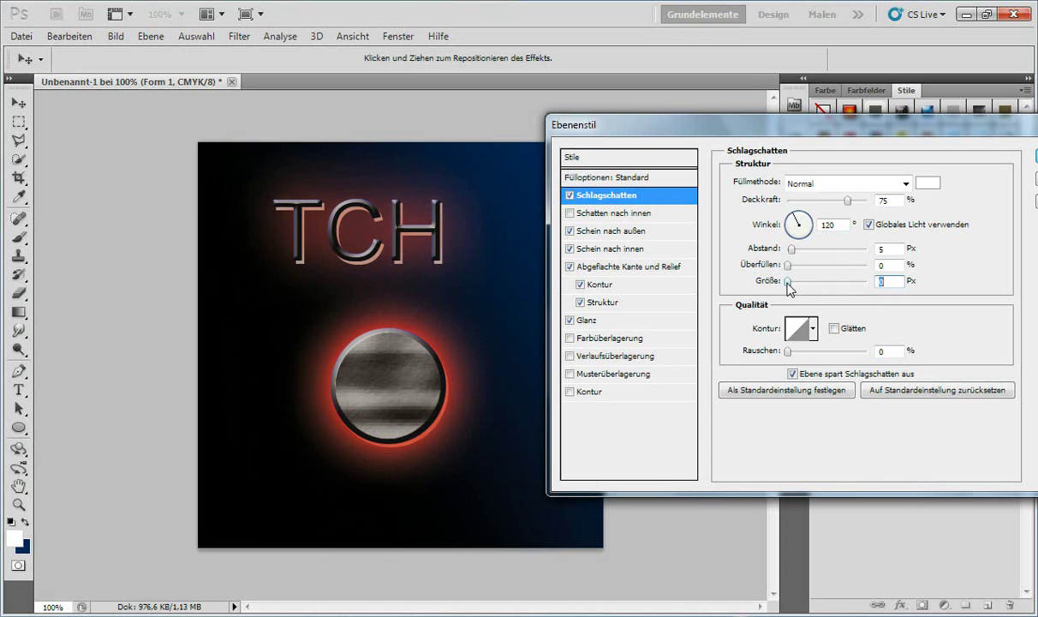
{"action": "mouse_move", "coordinate": [796, 289]}
{"action": "left_mouse_down"}
{"action": "mouse_move", "coordinate": [870, 270]}
{"action": "mouse_move", "coordinate": [851, 261]}
{"action": "left_mouse_up"}
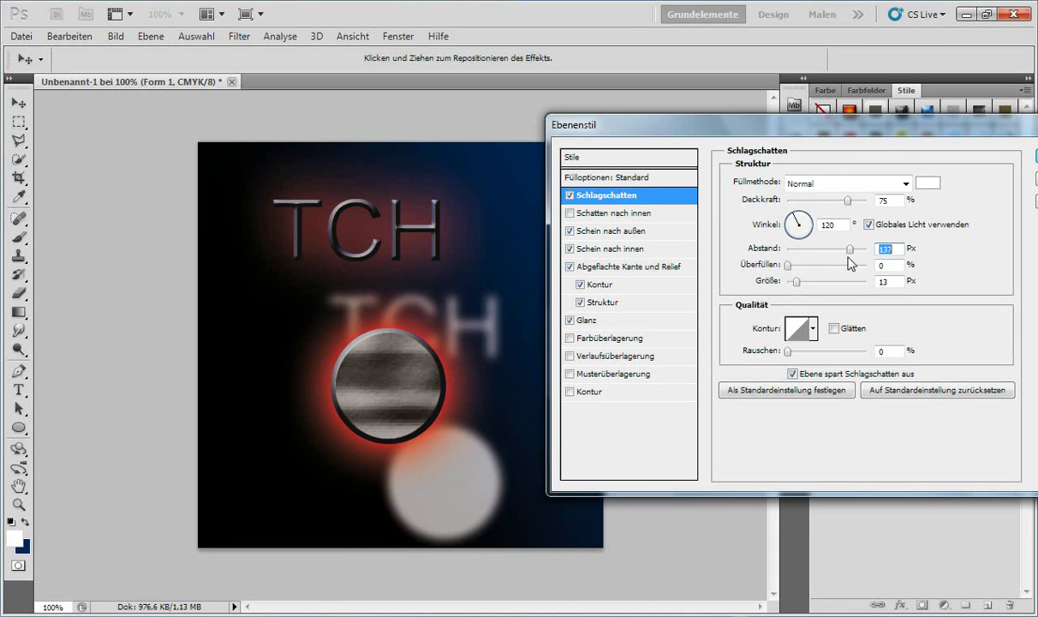
Uncheck the outer glow, bevel and emboss, and satin effects
{"action": "left_click", "coordinate": [570, 231]}
{"action": "left_click", "coordinate": [570, 266]}
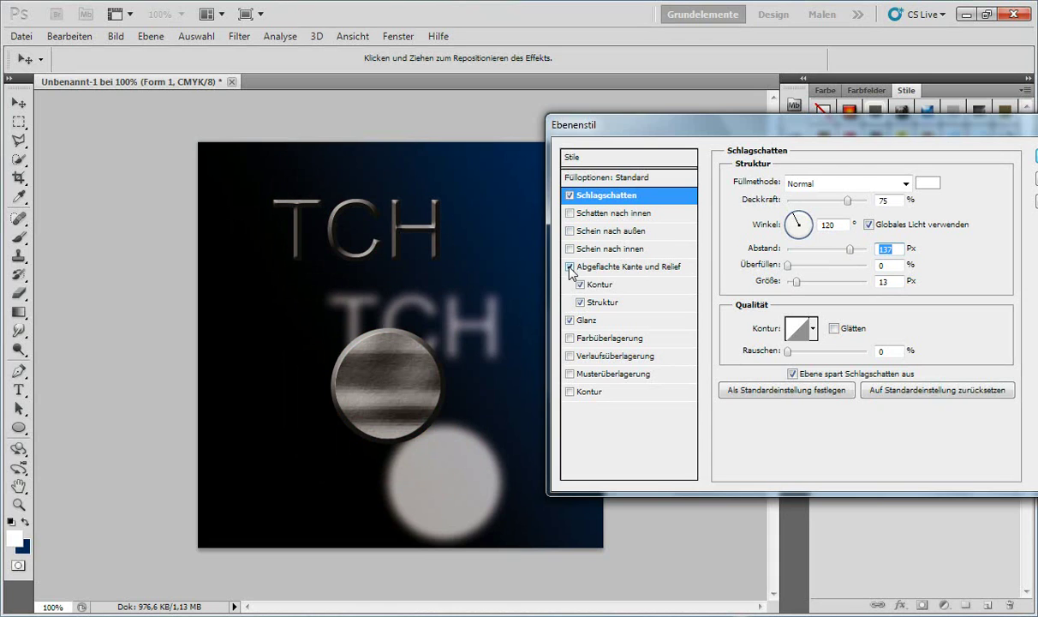
{"action": "left_click", "coordinate": [570, 266]}
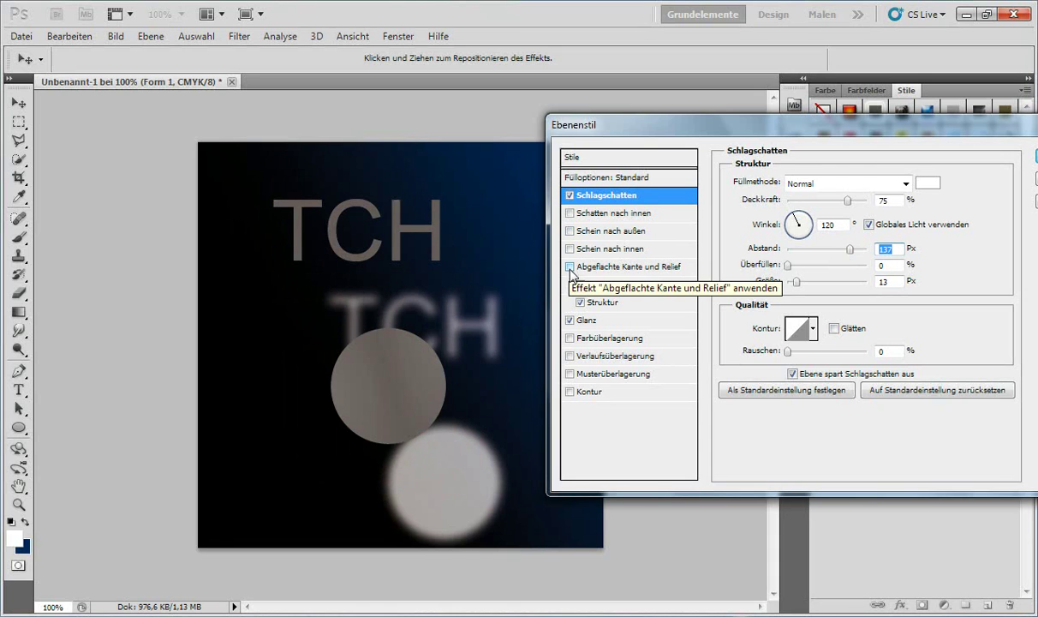
{"action": "left_click", "coordinate": [569, 319]}
{"action": "left_click", "coordinate": [570, 320]}
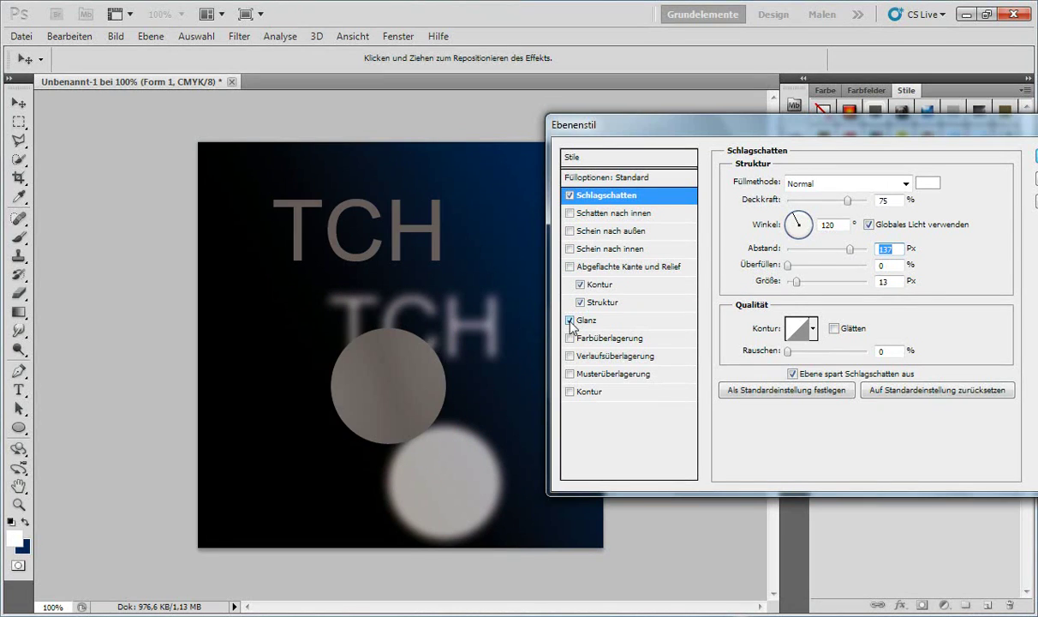
{"action": "left_click", "coordinate": [570, 320]}
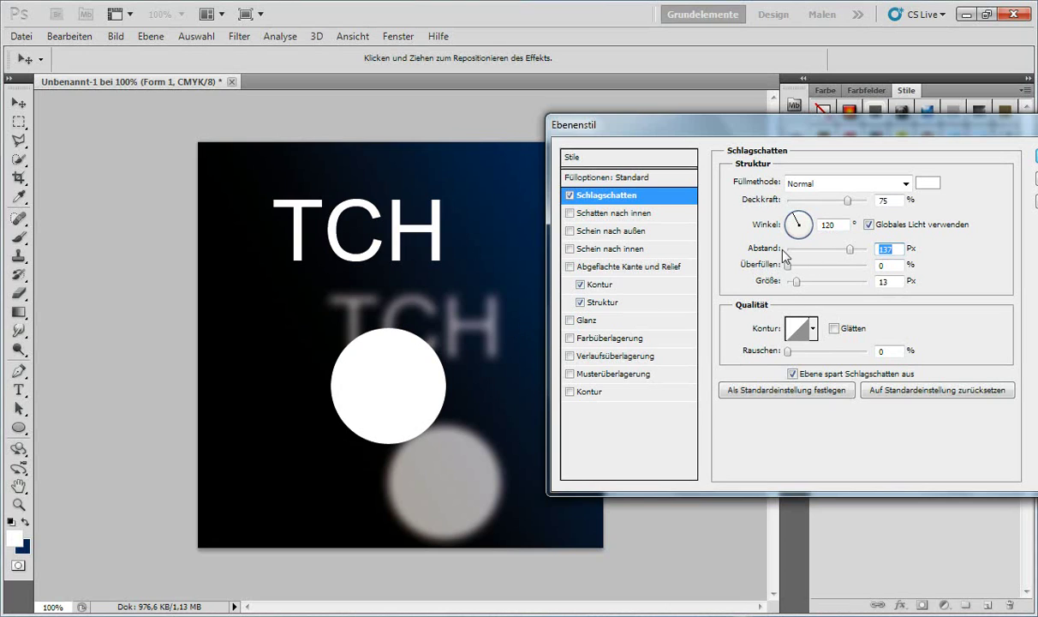
Rotate the drop shadow angle to about 176°, then cancel the Layer Style dialog
{"action": "left_click_drag", "start_coordinate": [796, 220], "coordinate": [803, 243]}
{"action": "left_click_drag", "start_coordinate": [812, 237], "coordinate": [802, 225]}
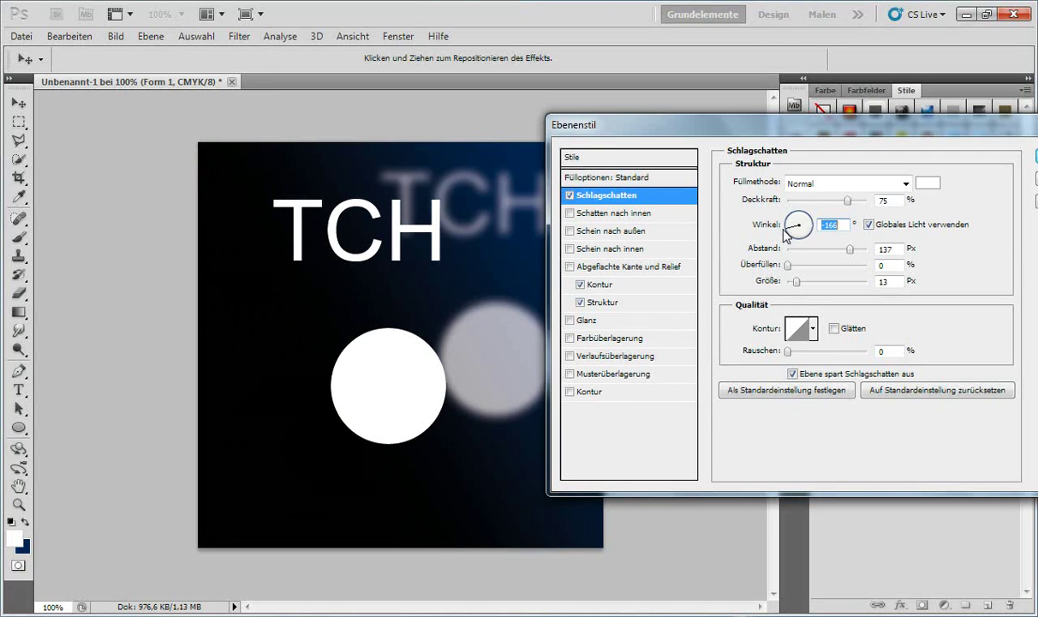
{"action": "left_click_drag", "start_coordinate": [802, 224], "coordinate": [792, 230]}
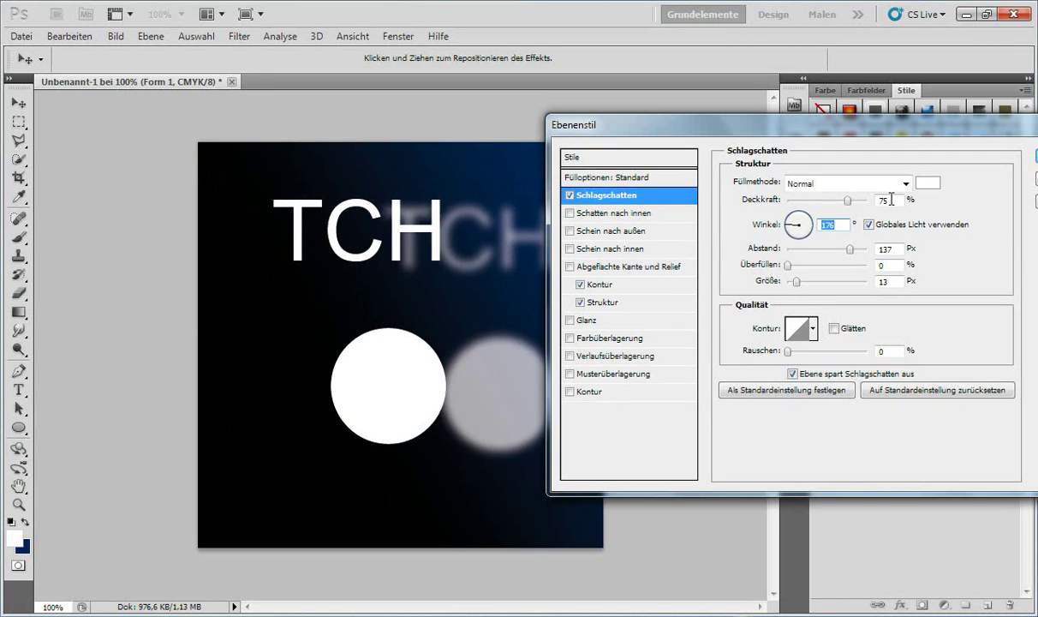
{"action": "left_click_drag", "start_coordinate": [919, 142], "coordinate": [847, 143]}
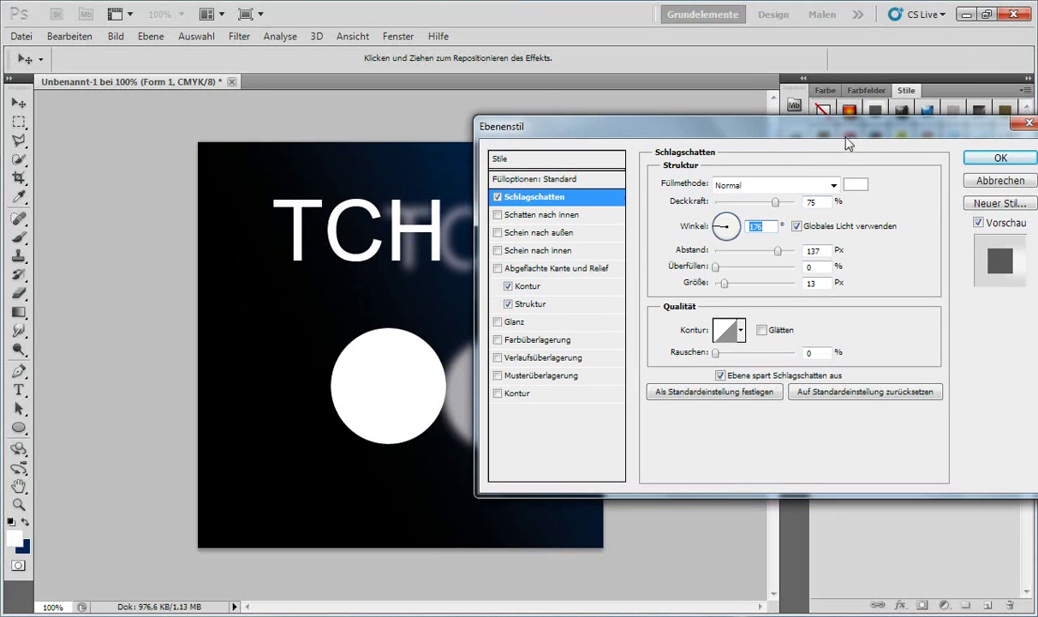
{"action": "left_click", "coordinate": [1026, 126]}
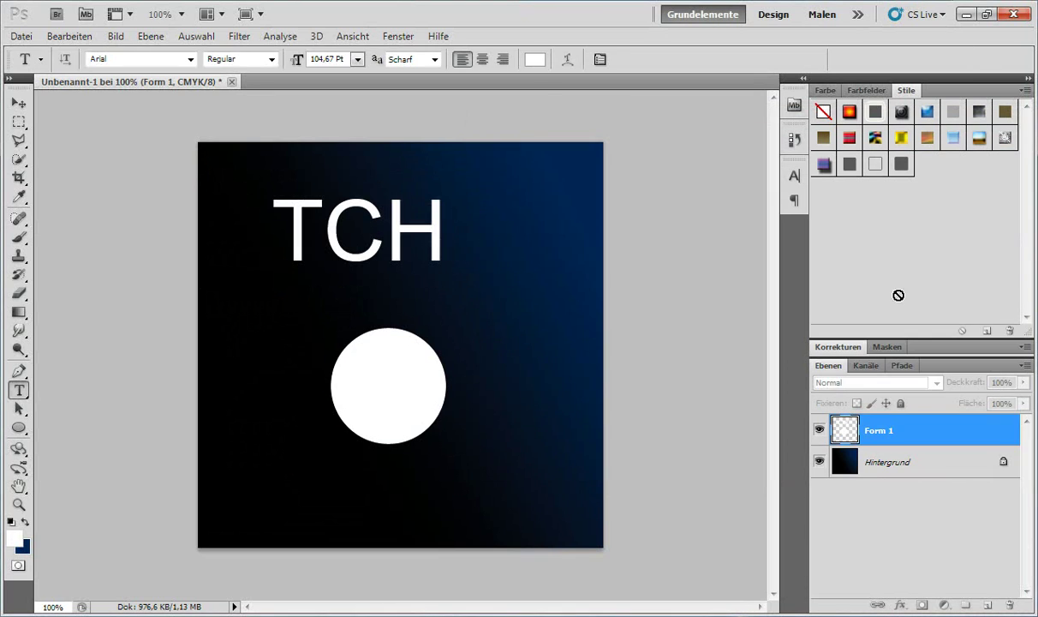
Reopen Form 1's Layer Style and add a thinner 75% Multiply inner shadow
{"action": "double_click", "coordinate": [881, 428]}
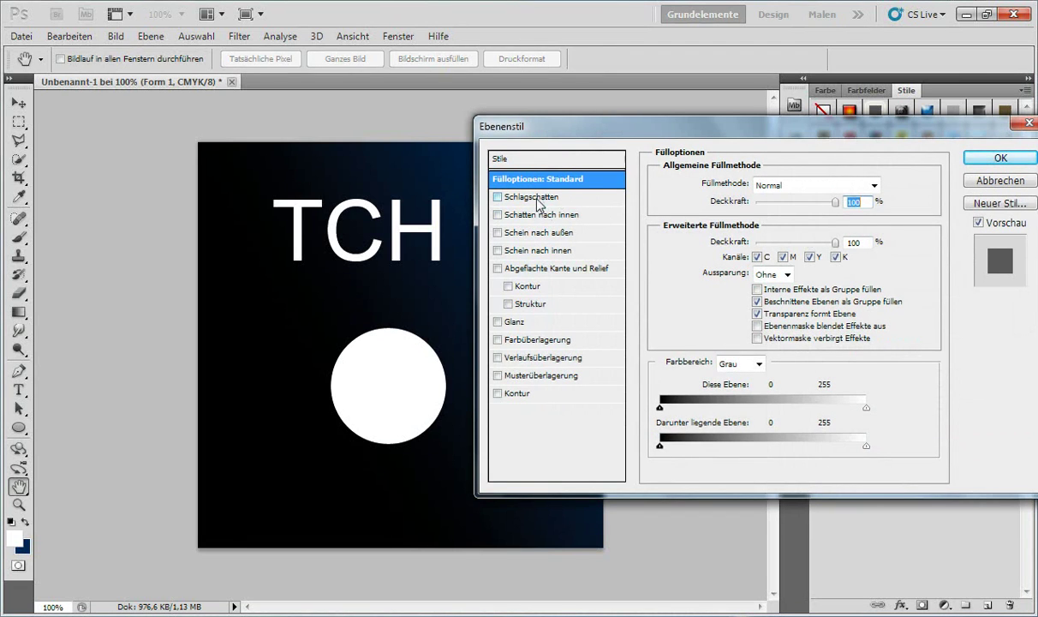
{"action": "left_click", "coordinate": [506, 197]}
{"action": "left_click", "coordinate": [498, 197]}
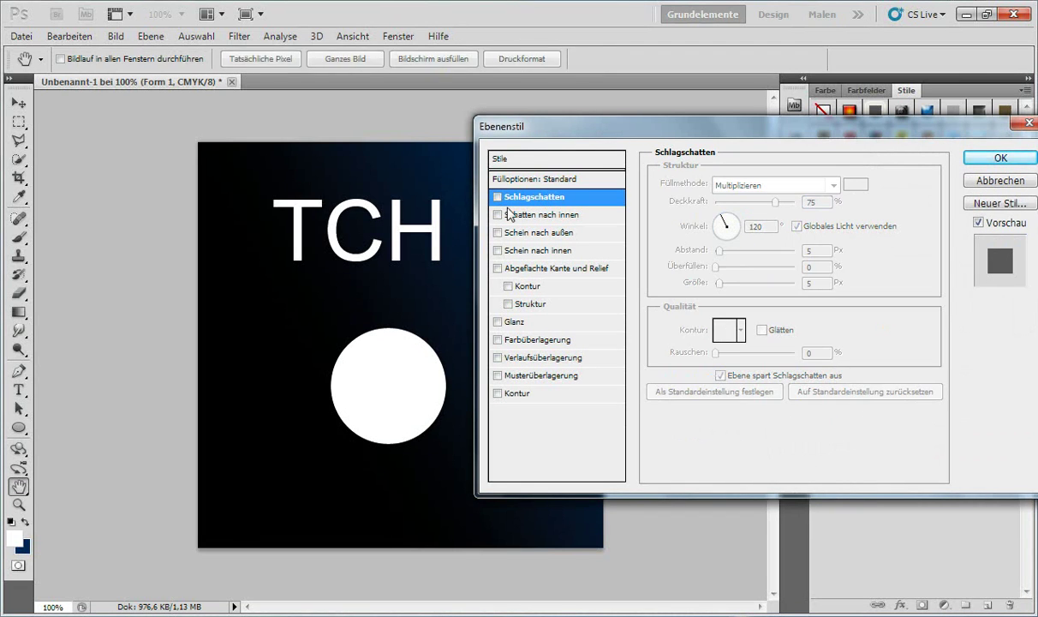
{"action": "left_click", "coordinate": [514, 215]}
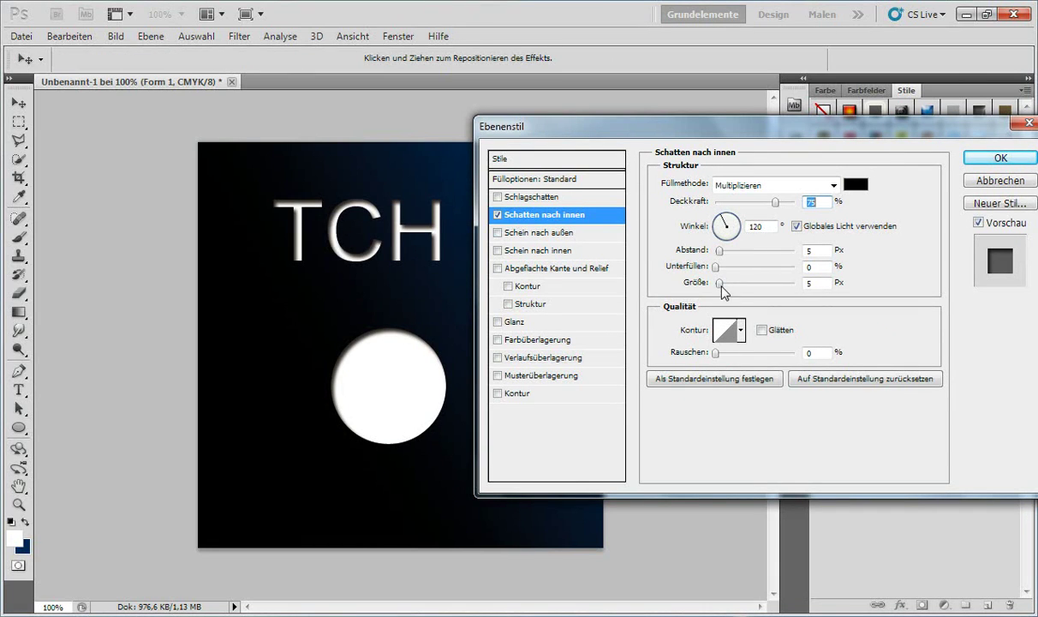
{"action": "left_click_drag", "start_coordinate": [718, 282], "coordinate": [721, 288]}
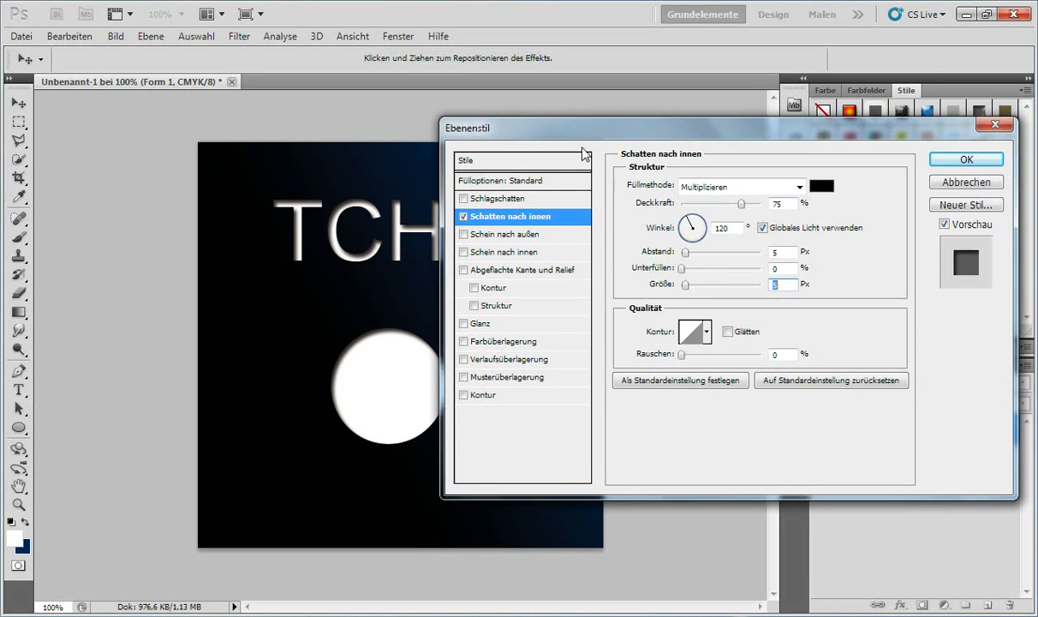
{"action": "left_click_drag", "start_coordinate": [722, 143], "coordinate": [442, 172]}
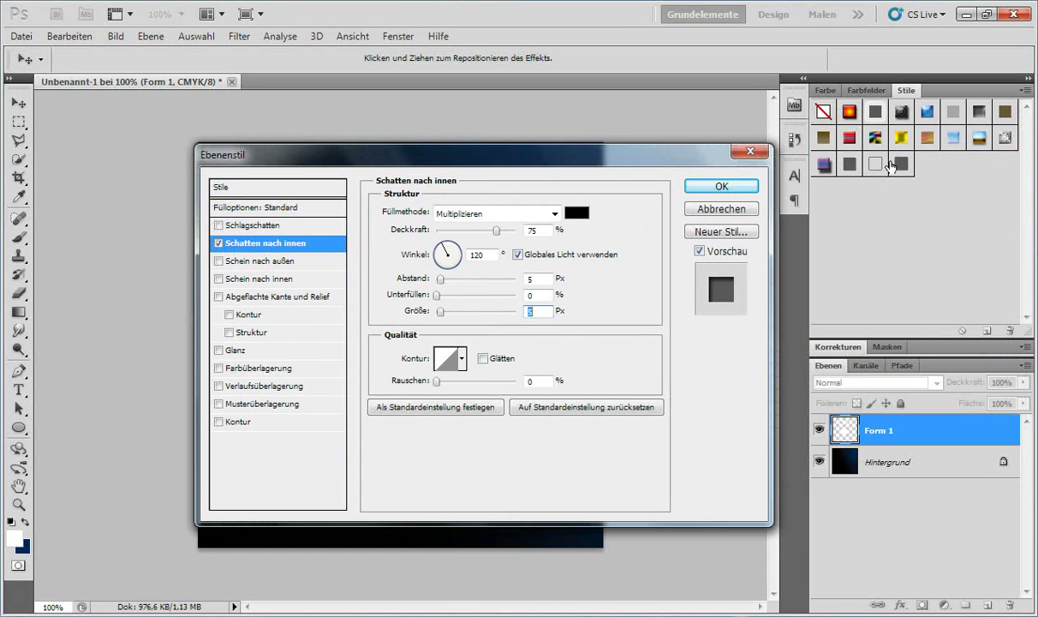
Store Form 1's inner shadow as preset 'Mein Stil' and apply that swatch from the Stile panel
{"action": "left_click", "coordinate": [735, 240]}
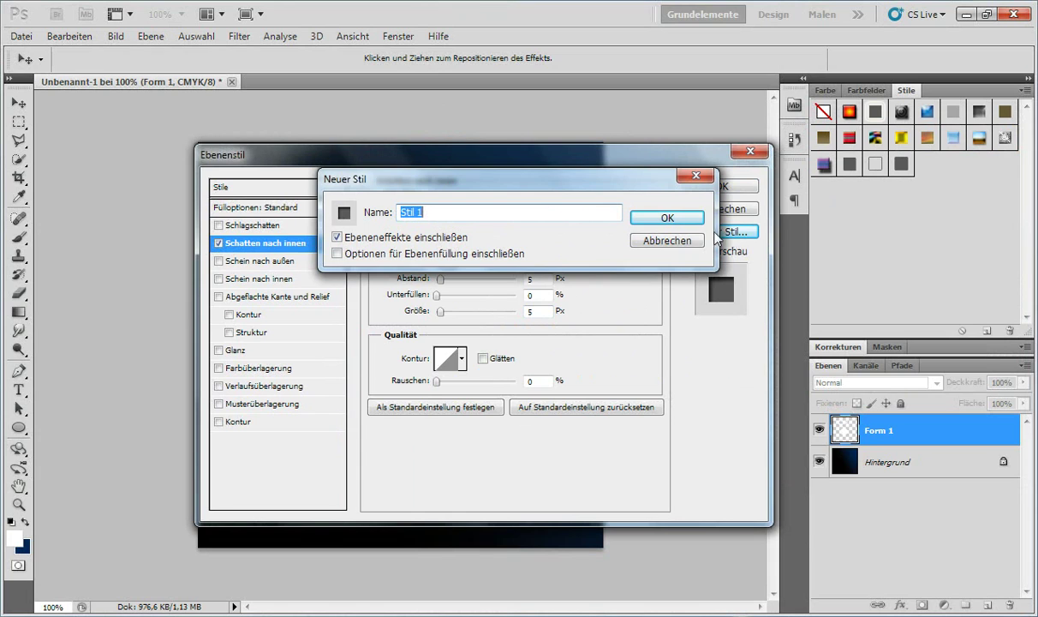
{"action": "type", "text": "Mein Stil"}
{"action": "left_click", "coordinate": [695, 222]}
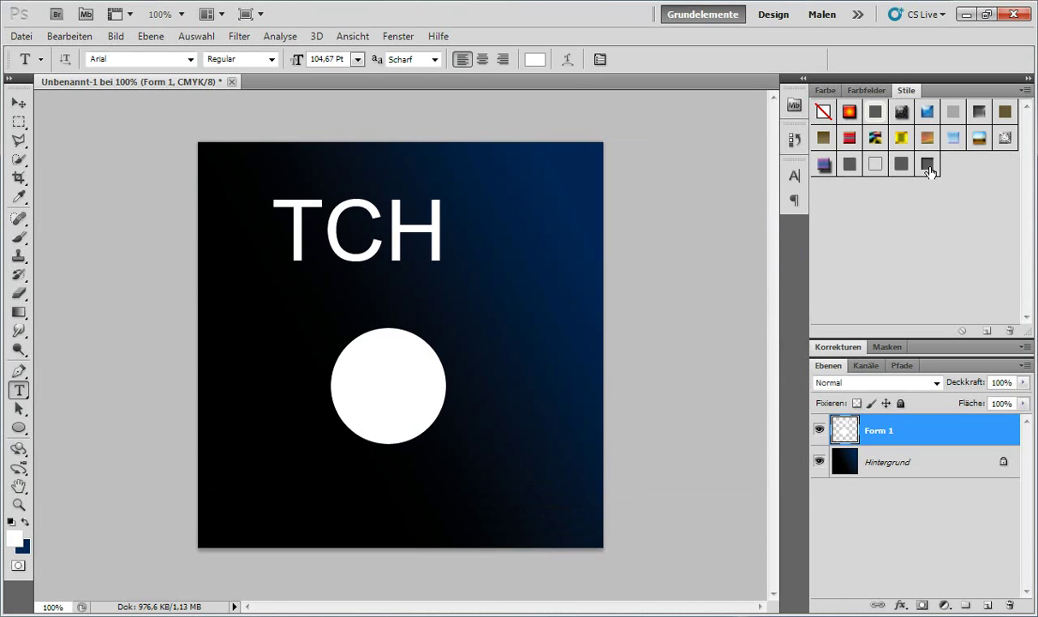
{"action": "left_click", "coordinate": [927, 164]}
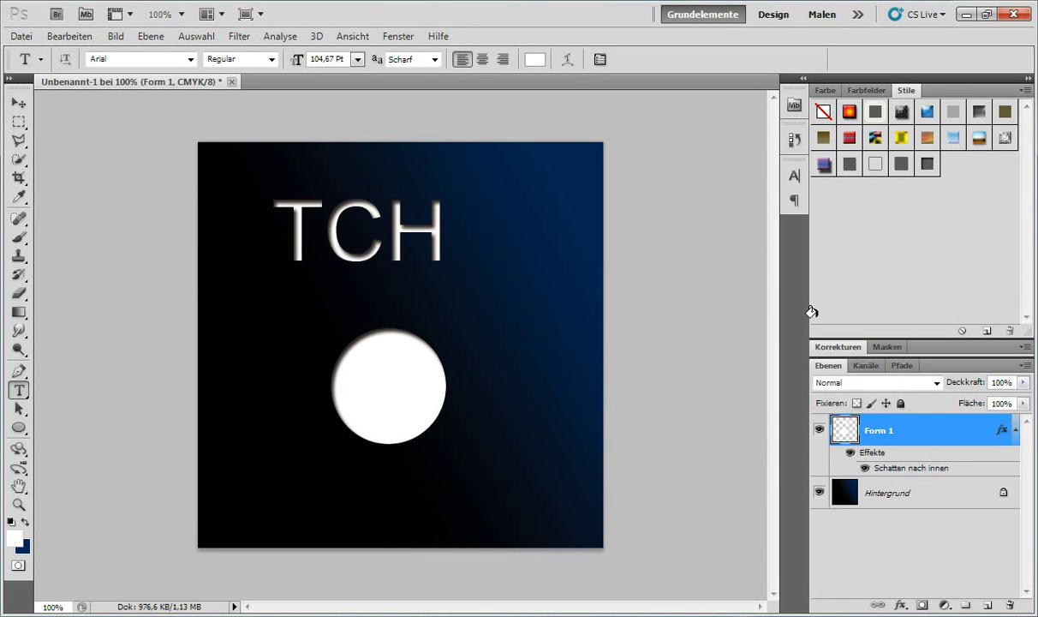
{"action": "key", "text": "h"}
{"action": "double_click", "coordinate": [891, 426]}
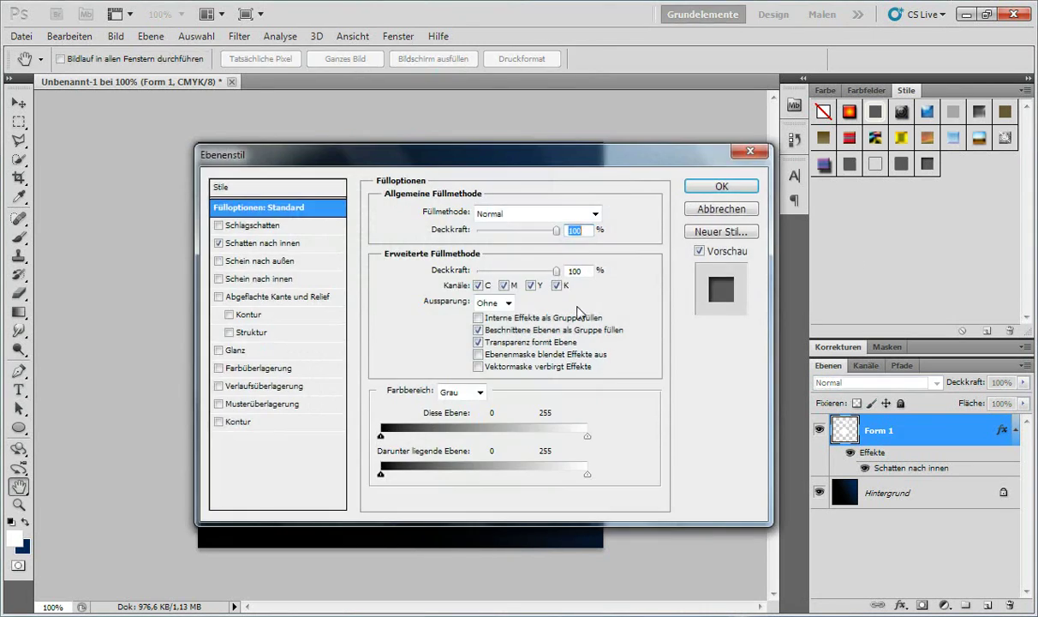
{"action": "left_click", "coordinate": [275, 262]}
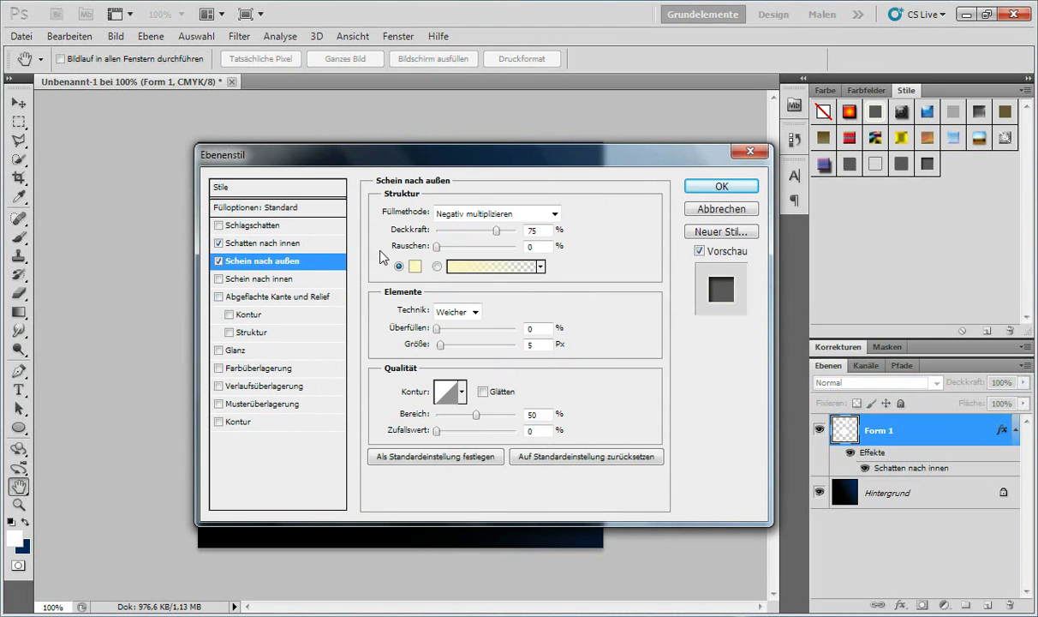
{"action": "left_click_drag", "start_coordinate": [440, 343], "coordinate": [463, 343]}
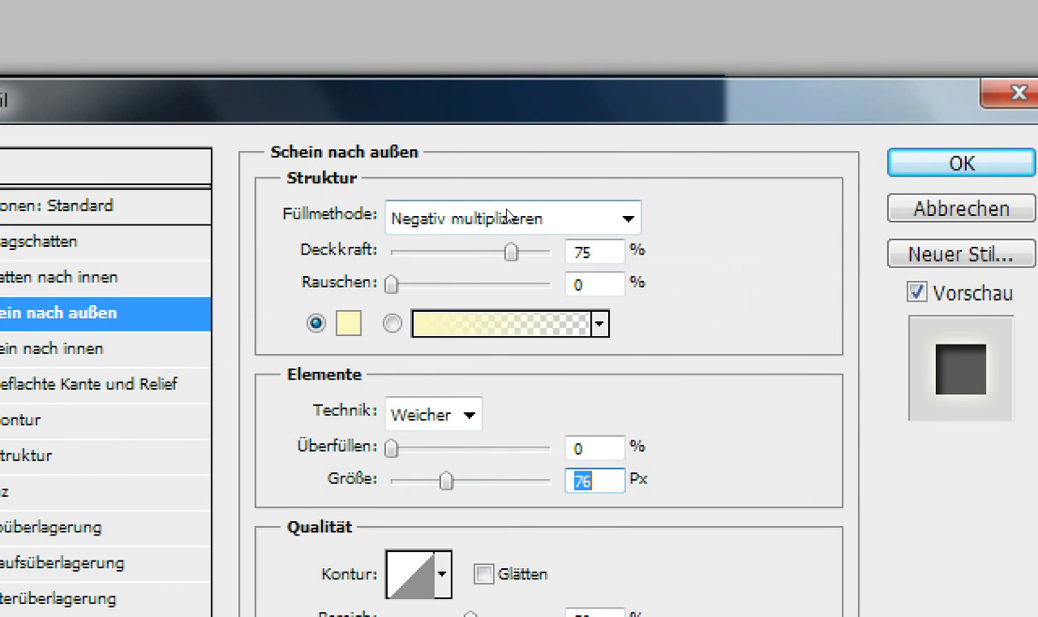
{"action": "left_click", "coordinate": [508, 216]}
{"action": "scroll", "coordinate": [508, 343], "scroll_direction": "up", "scroll_amount": 3}
{"action": "left_click", "coordinate": [503, 221]}
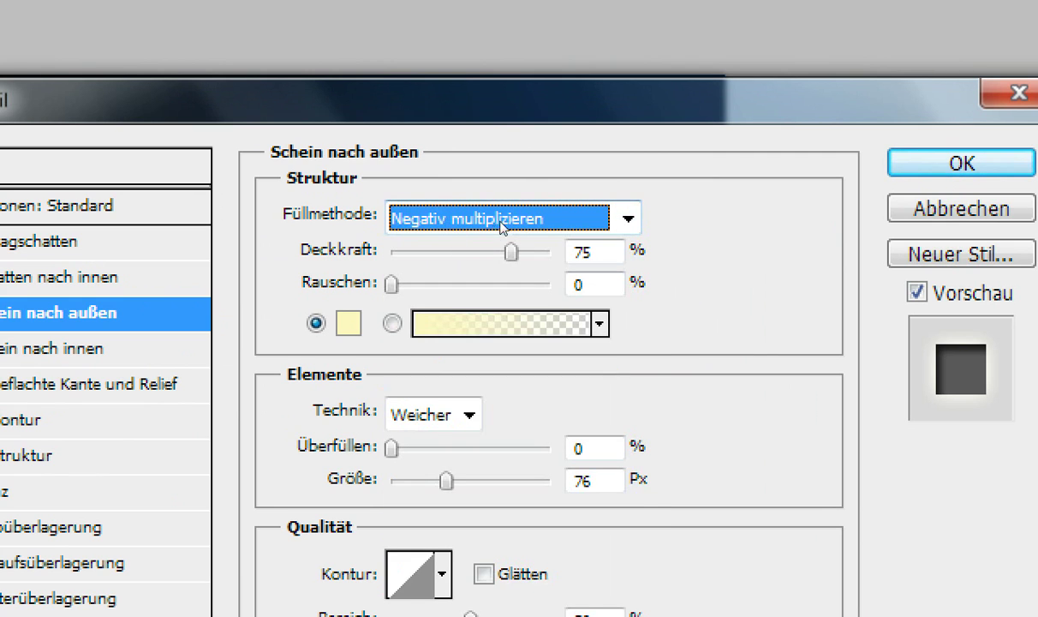
{"action": "left_click", "coordinate": [500, 219]}
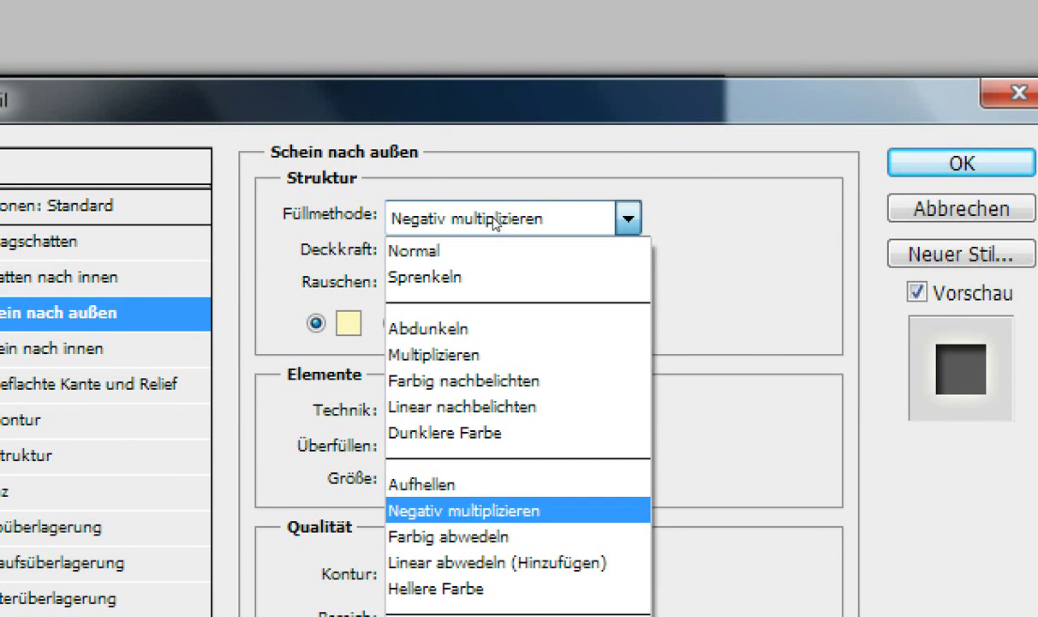
{"action": "left_click", "coordinate": [494, 221]}
{"action": "left_click", "coordinate": [494, 221]}
{"action": "left_click", "coordinate": [494, 242]}
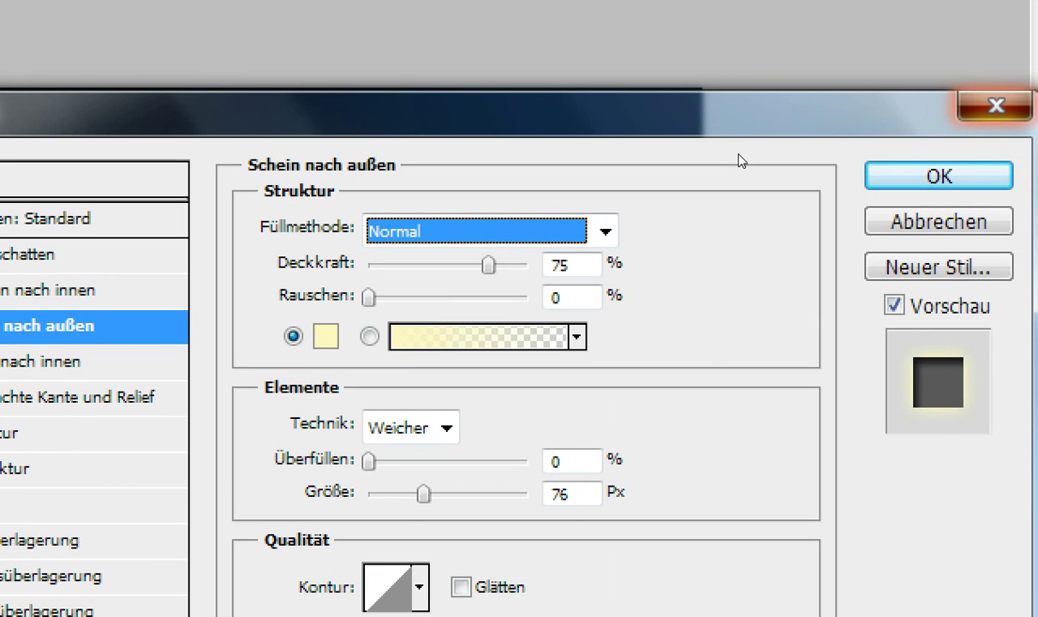
{"action": "key", "text": "Escape"}
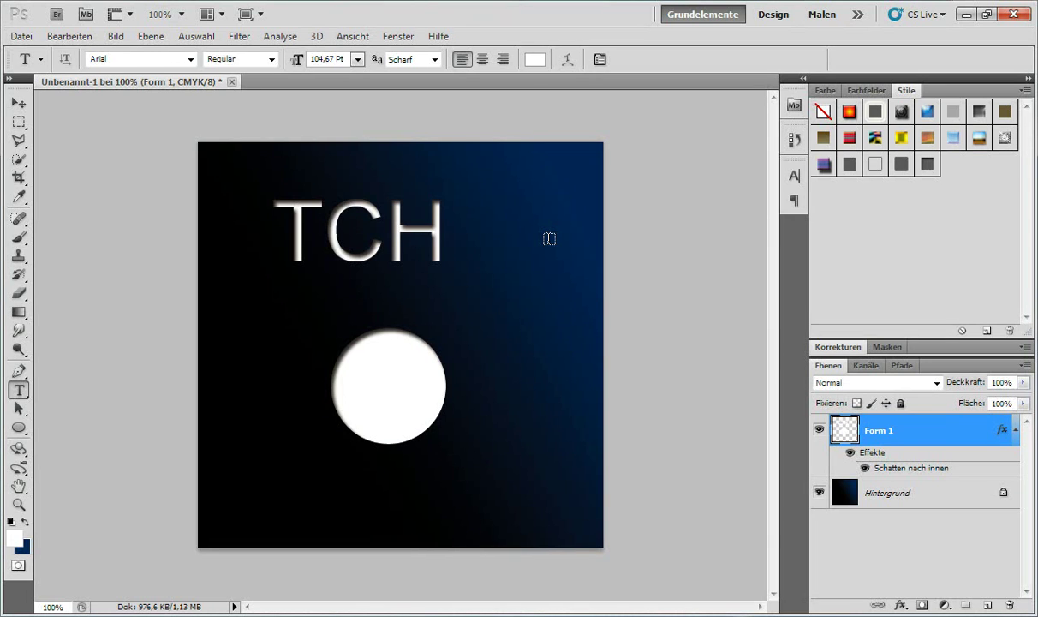
With the Type tool, start the empty text layer Ebene 1 just right of the TCH lettering
{"action": "left_click", "coordinate": [550, 238]}
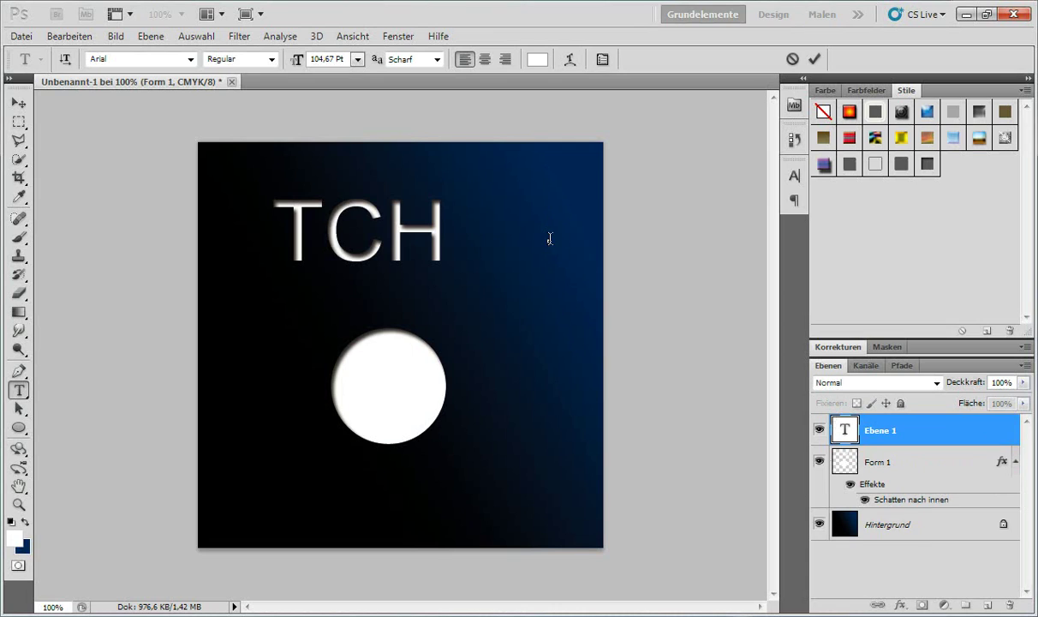